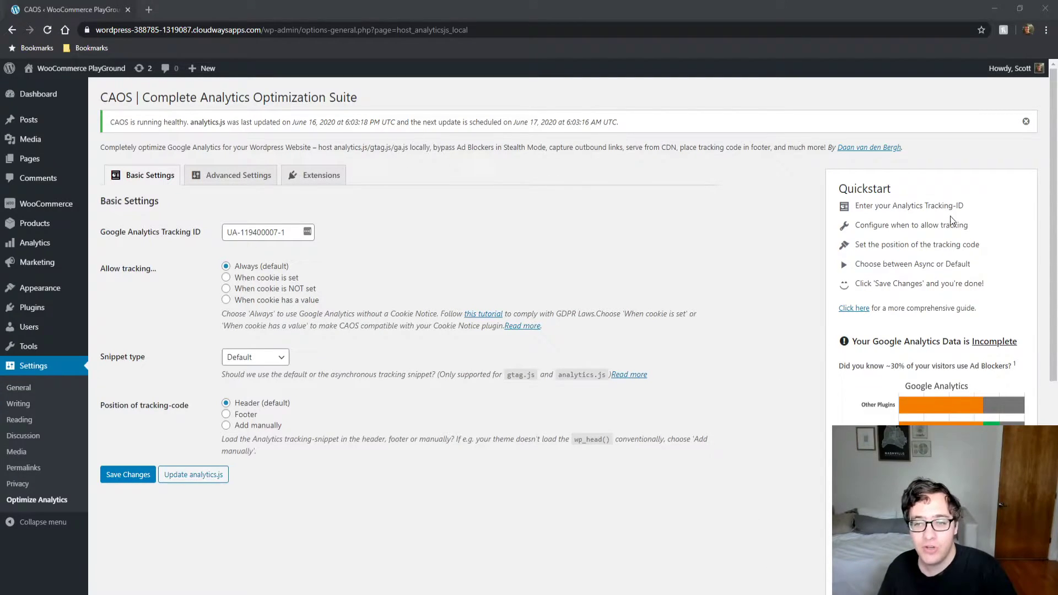
# - Highlight the tracking ID value in its field, then deselect it
pyautogui.moveTo(202, 232); pyautogui.dragTo(83, 231)
pyautogui.click(212, 236)
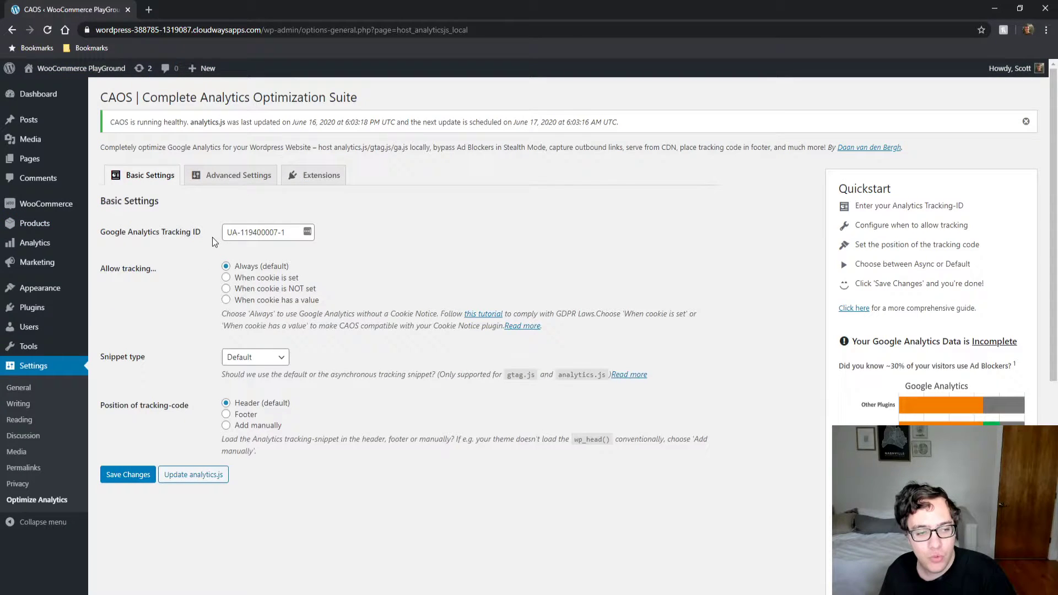
pyautogui.tripleClick(266, 236)
pyautogui.click(257, 232)
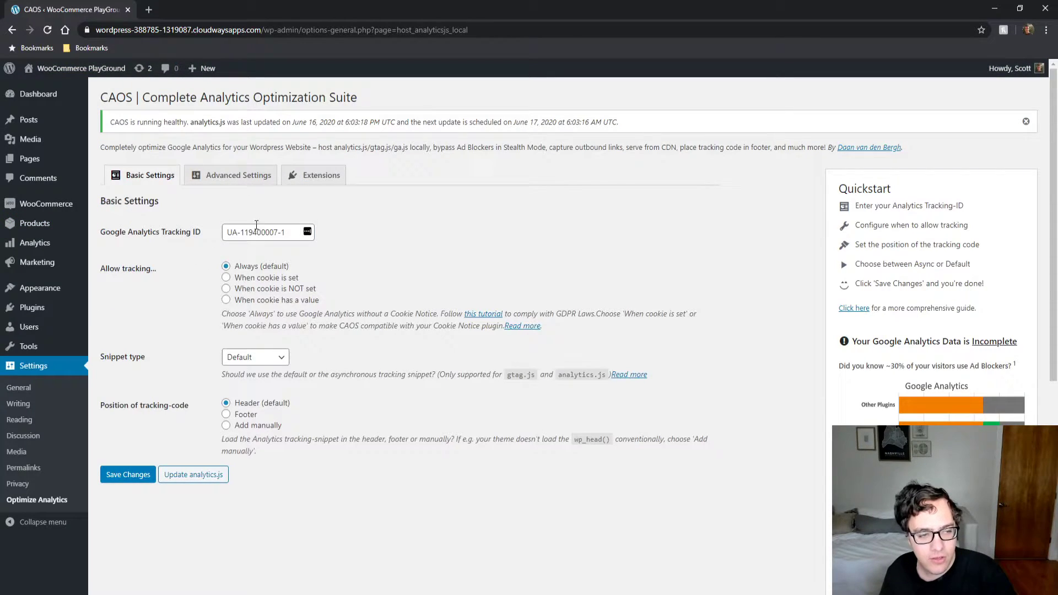
# - Try each Allow tracking cookie option, then return tracking to Always
pyautogui.click(228, 290)
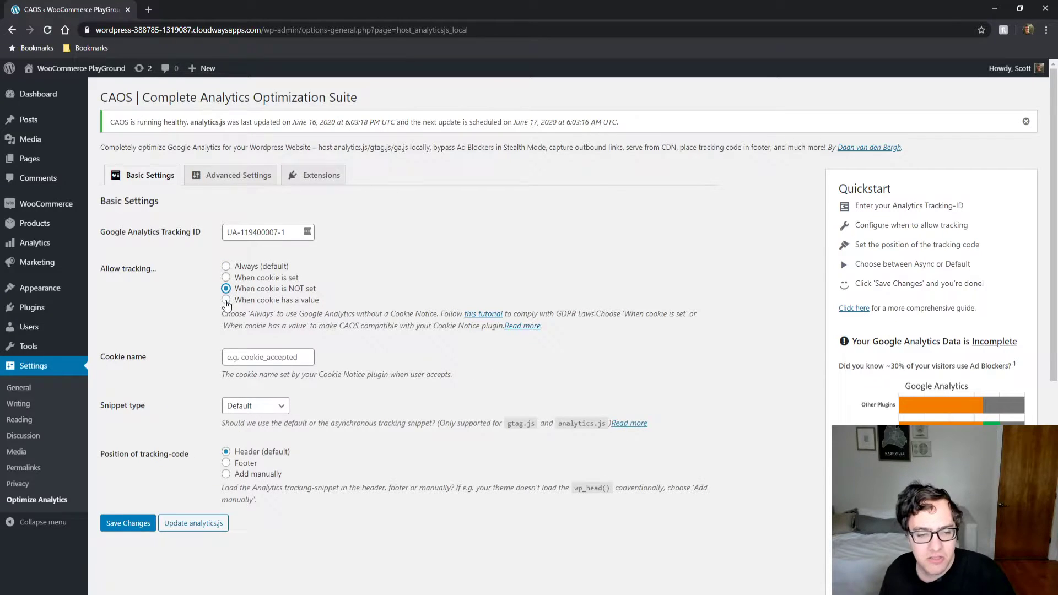
pyautogui.click(230, 302)
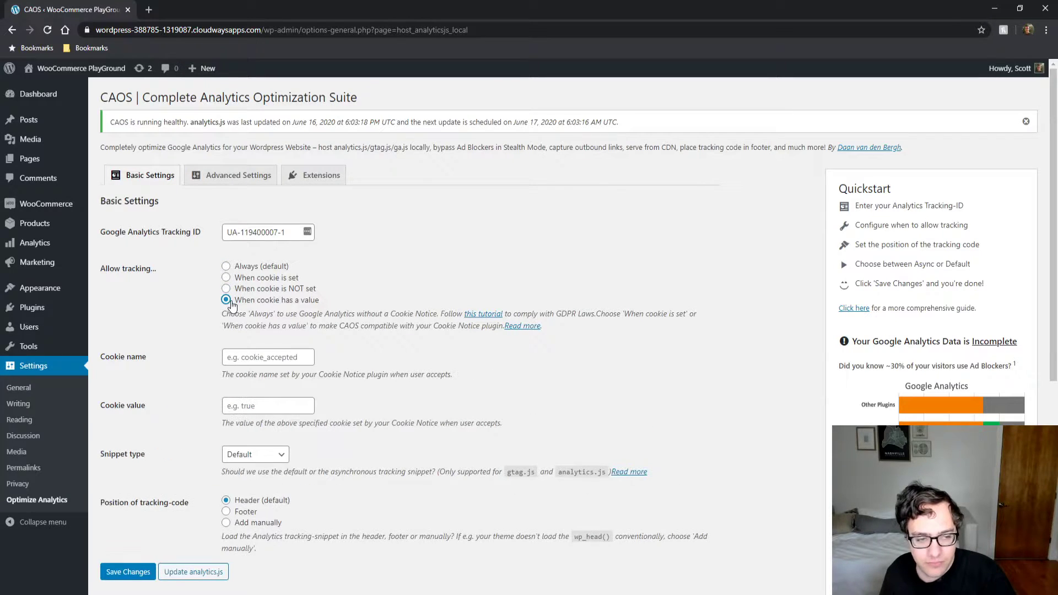
pyautogui.click(228, 279)
pyautogui.click(227, 267)
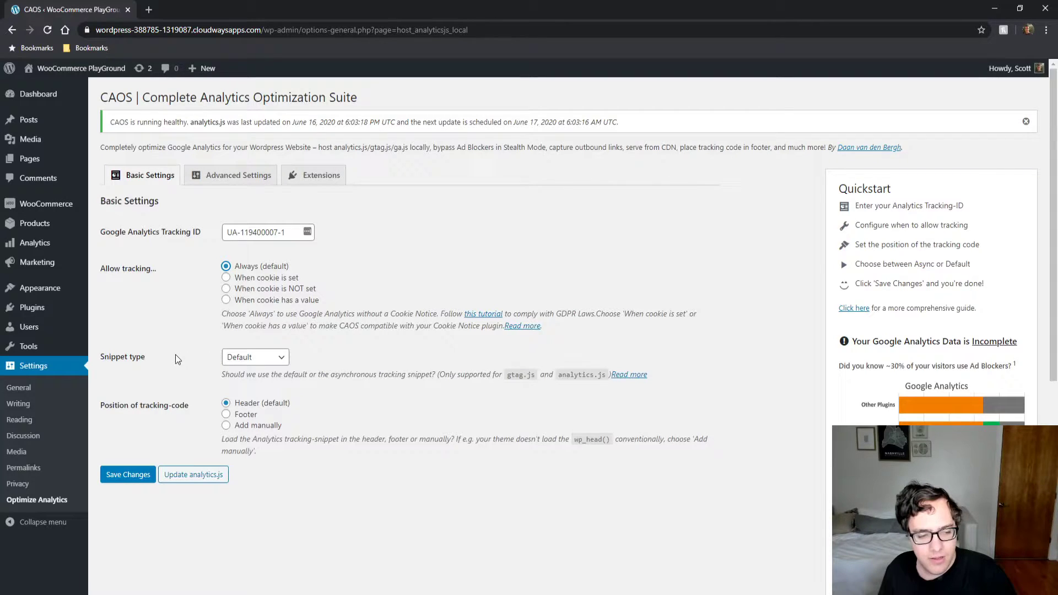
# - Change the snippet type from Default to Asynchronous
pyautogui.click(234, 358)
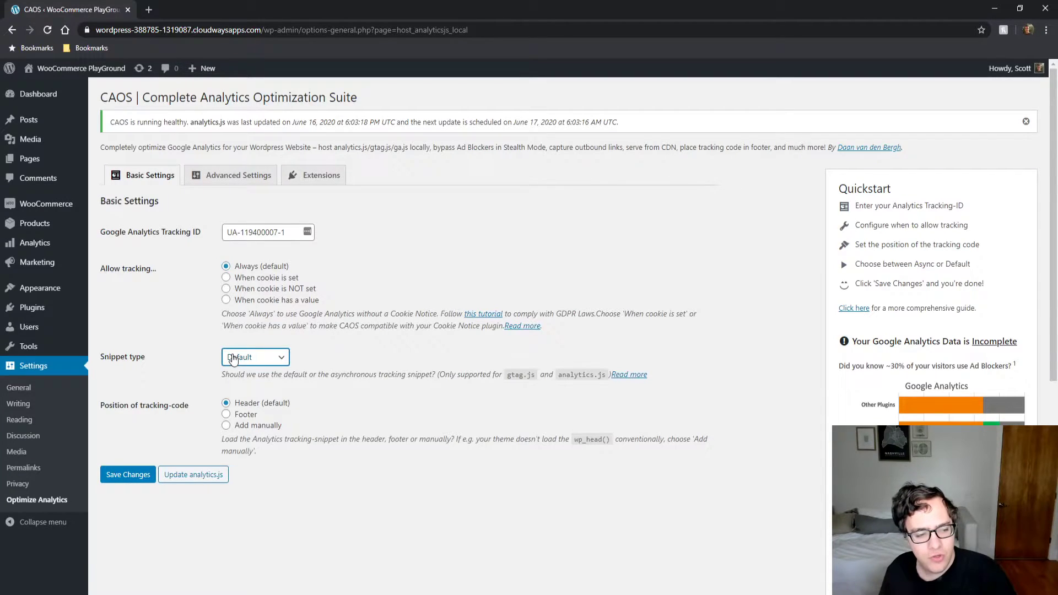
pyautogui.click(236, 382)
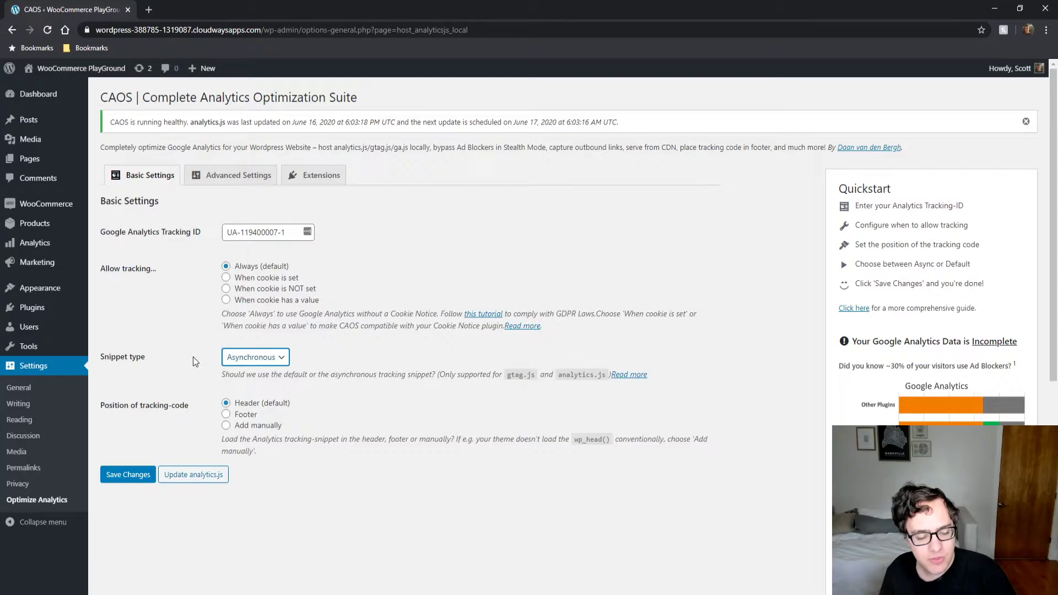
pyautogui.click(155, 352)
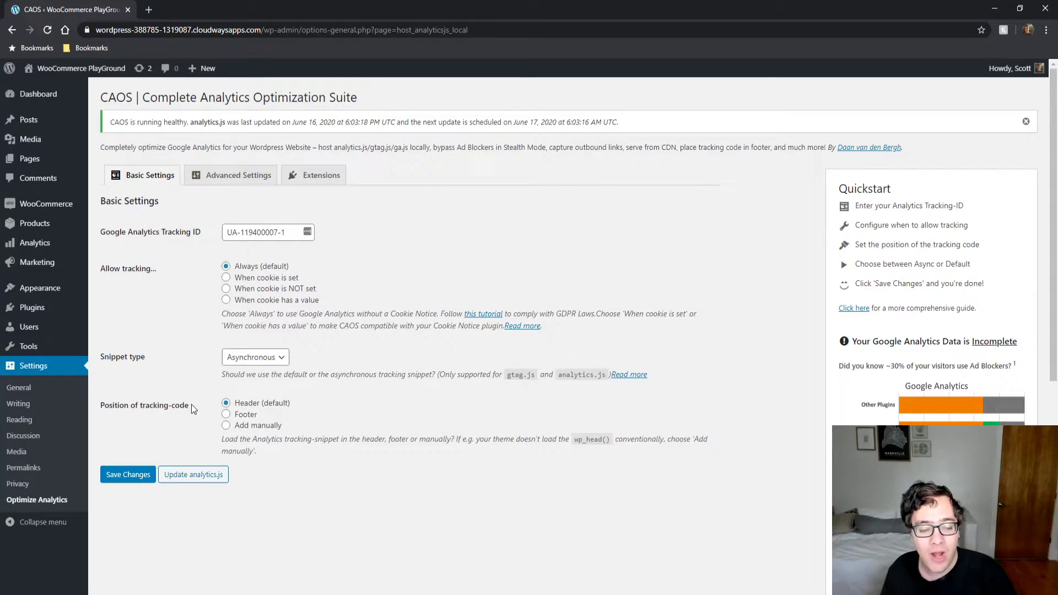
# - Set the tracking-code position to Add manually and save to generate the code
pyautogui.click(228, 426)
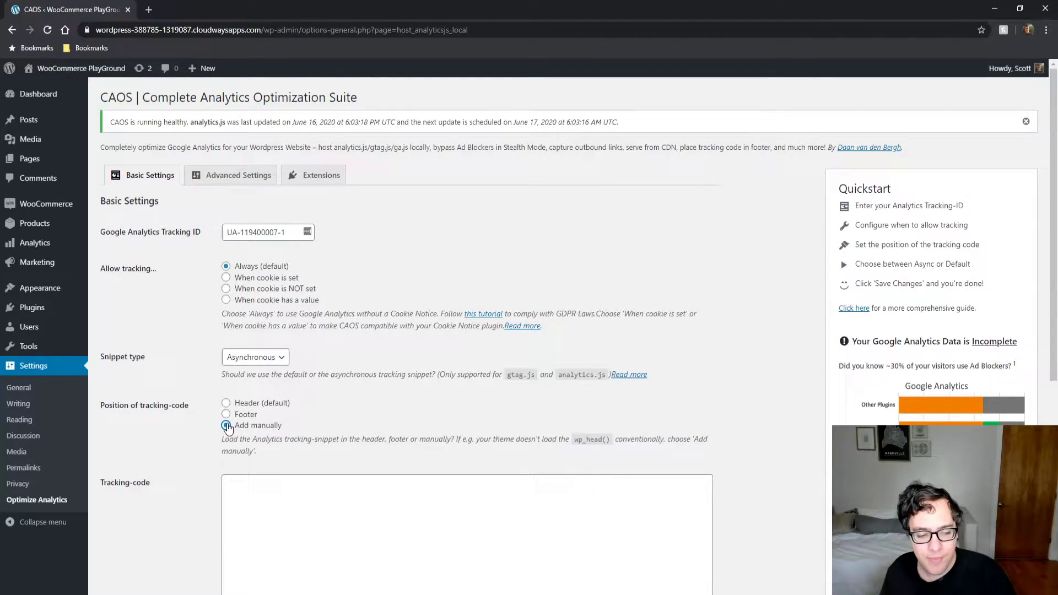
pyautogui.scroll(-2, 264, 409)
pyautogui.click(264, 408)
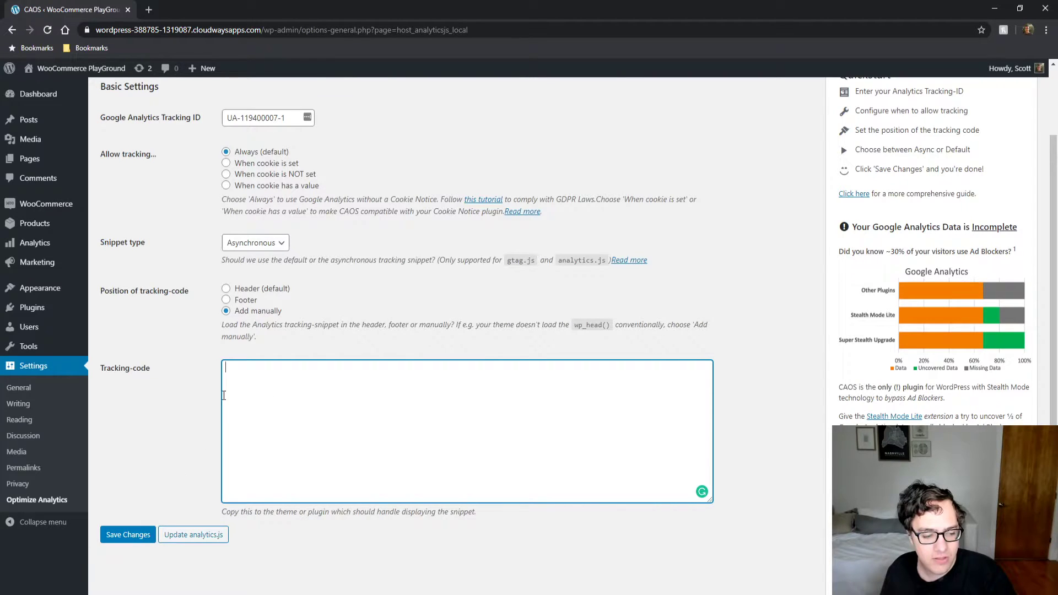
pyautogui.click(141, 538)
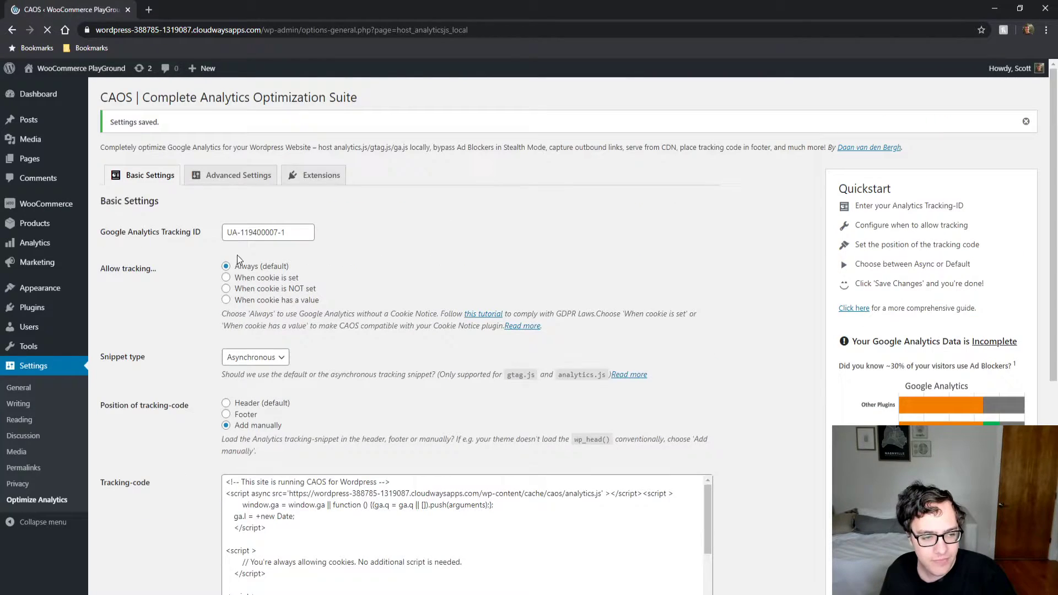
# - Review the generated tracking code, then place it in the Footer and save
pyautogui.scroll(-2, 210, 352)
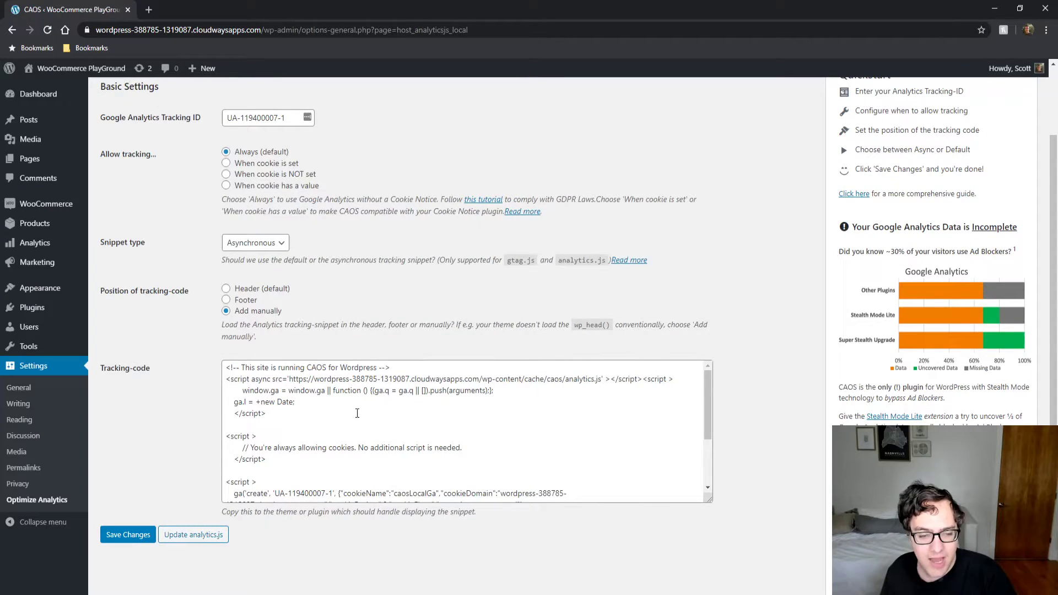
pyautogui.hotkey('ctrl', 'a')
pyautogui.scroll(-2, 463, 430)
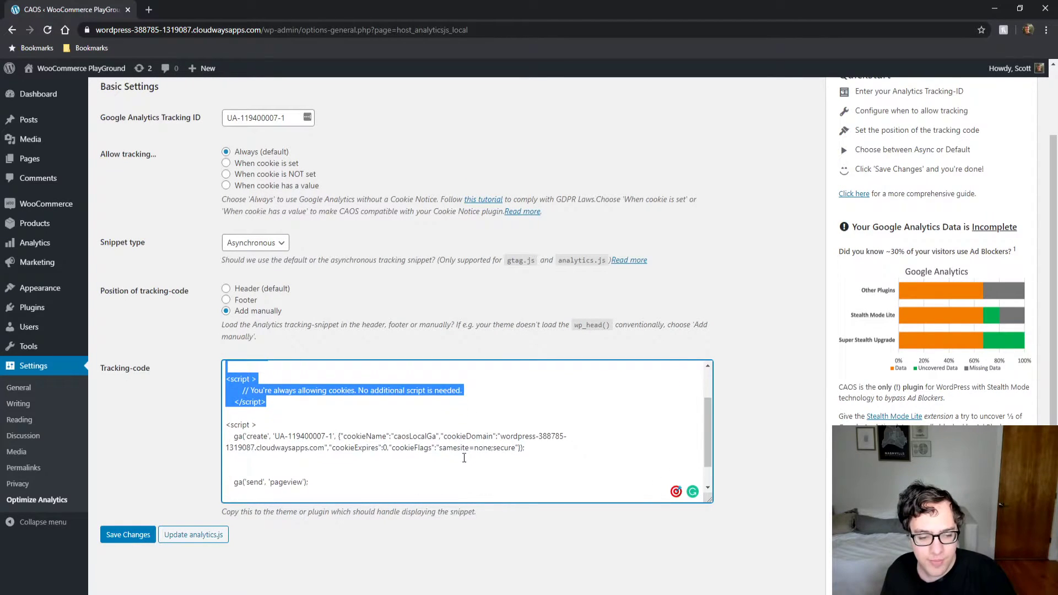
pyautogui.click(175, 412)
pyautogui.click(226, 300)
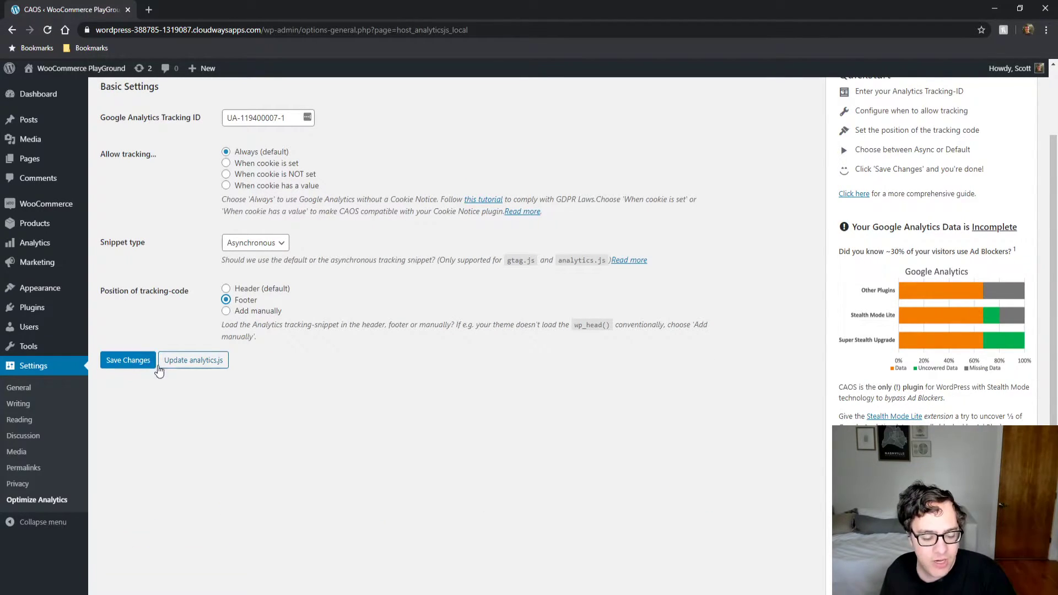
pyautogui.click(130, 363)
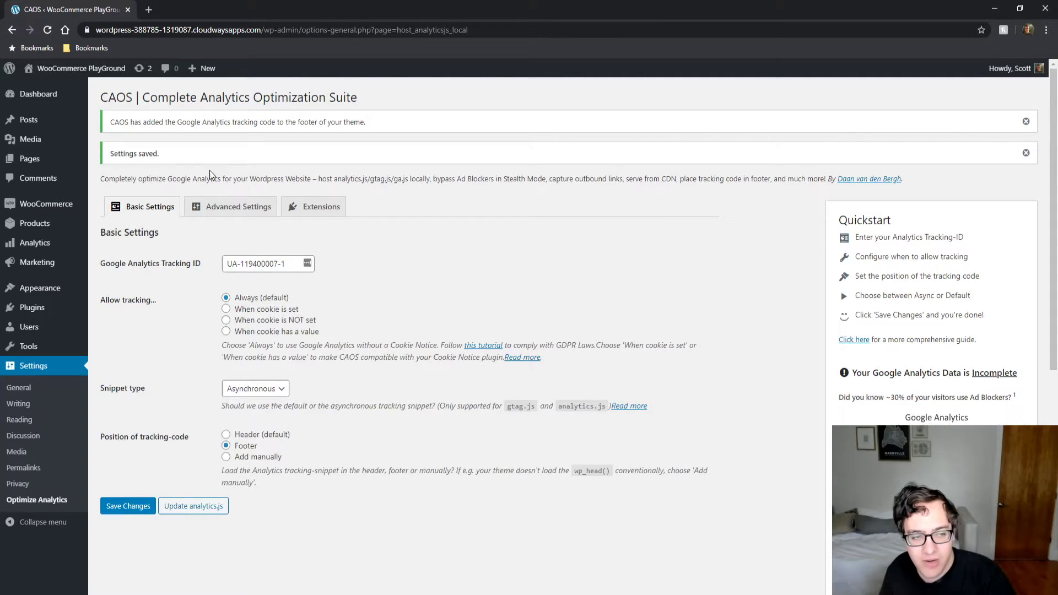
# - Open the store homepage and its page source, search for 'ua-', then return to CAOS
pyautogui.middleClick(82, 69)
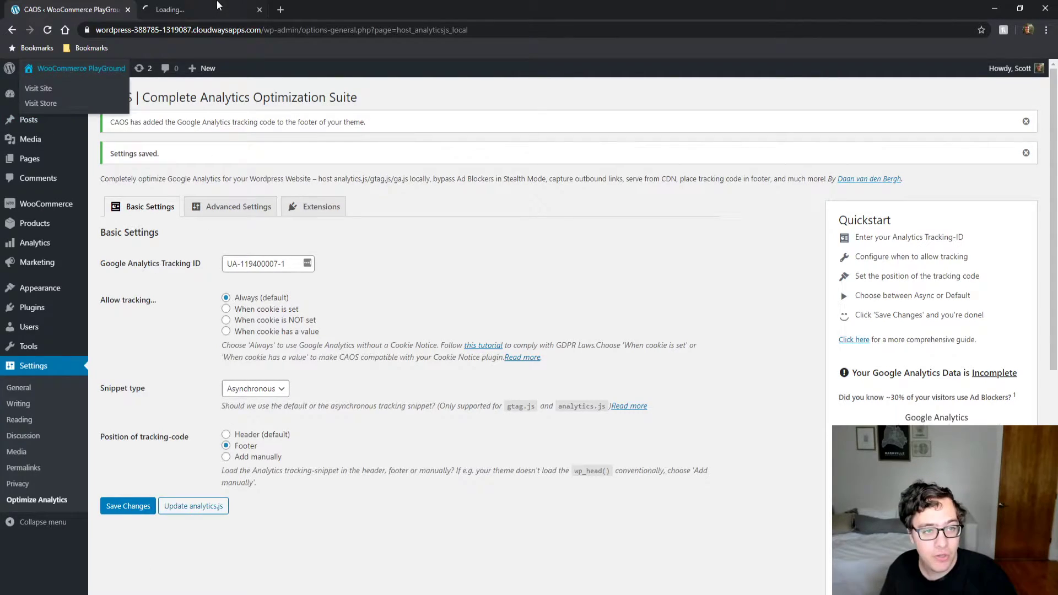
pyautogui.click(218, 5)
pyautogui.hotkey('ctrl', 'u')
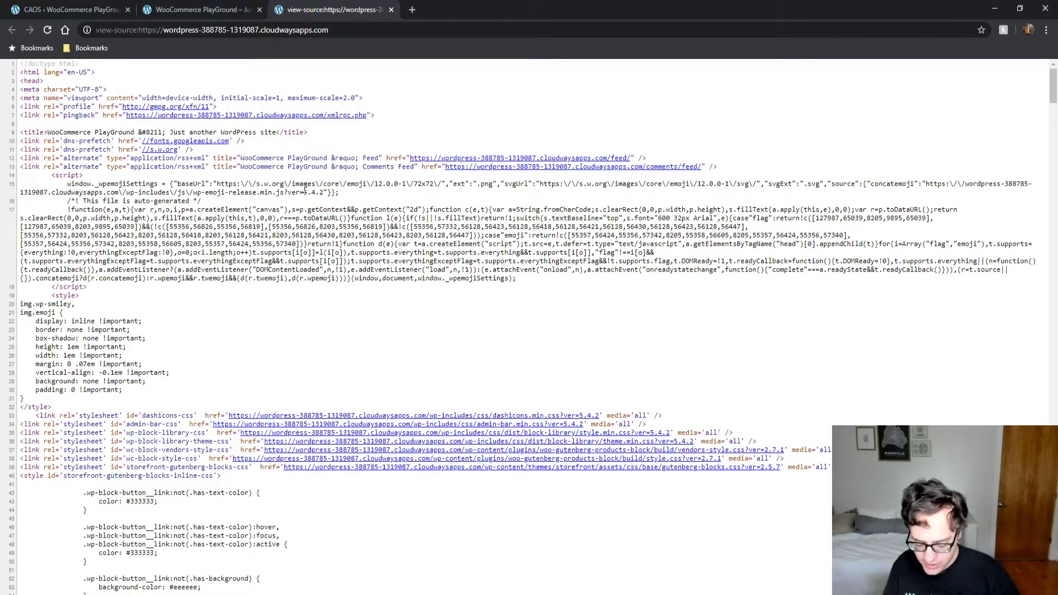
pyautogui.hotkey('ctrl', 'f')
pyautogui.write('ua-')
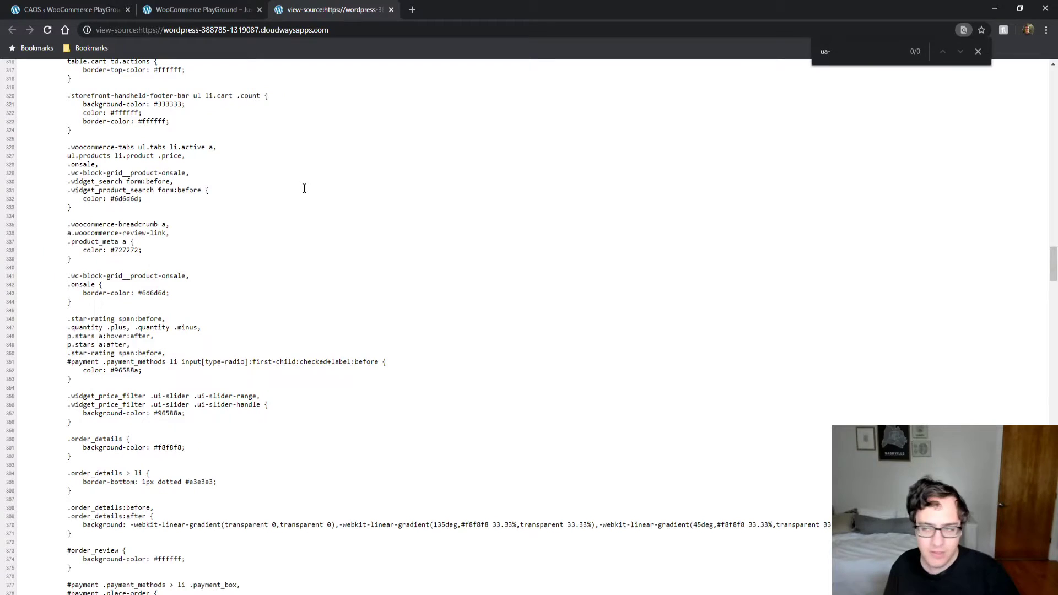
pyautogui.hotkey('ctrl', '1')
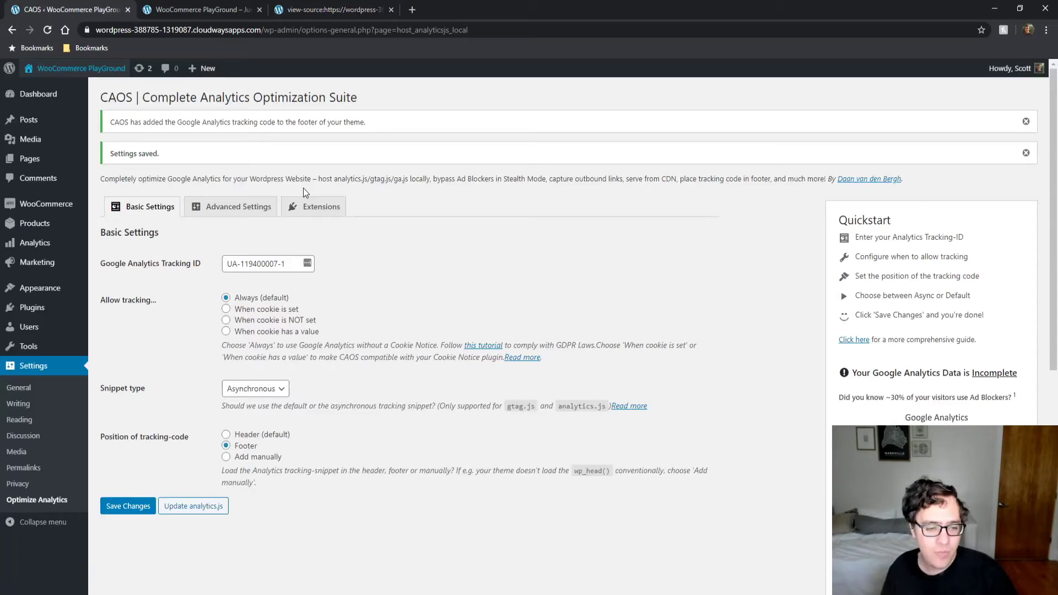
# - Go to CAOS Advanced Settings and keep the download file at Analytics.js (default)
pyautogui.click(260, 210)
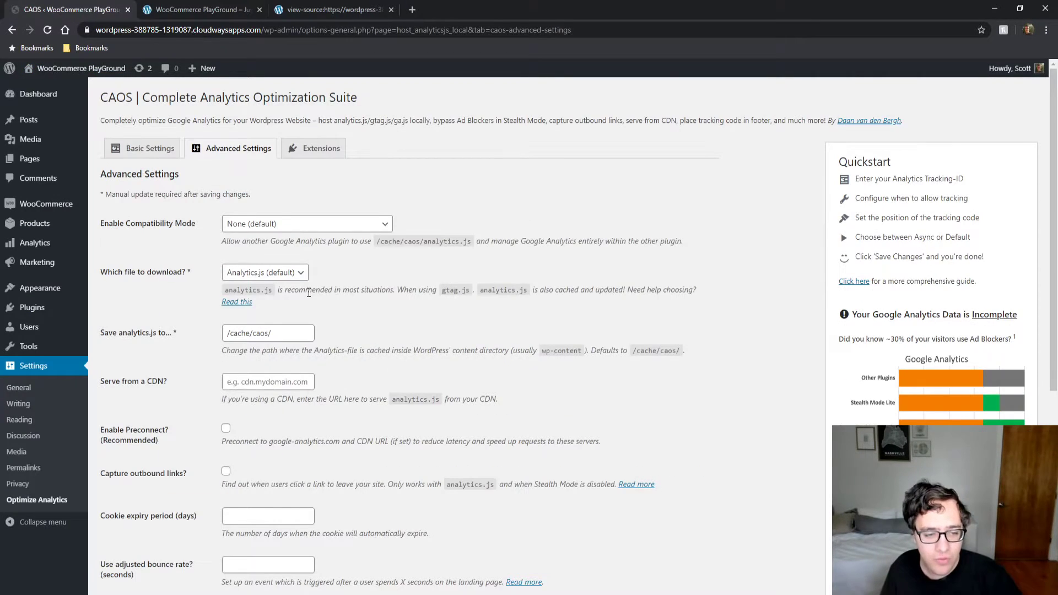
pyautogui.scroll(-1, 295, 293)
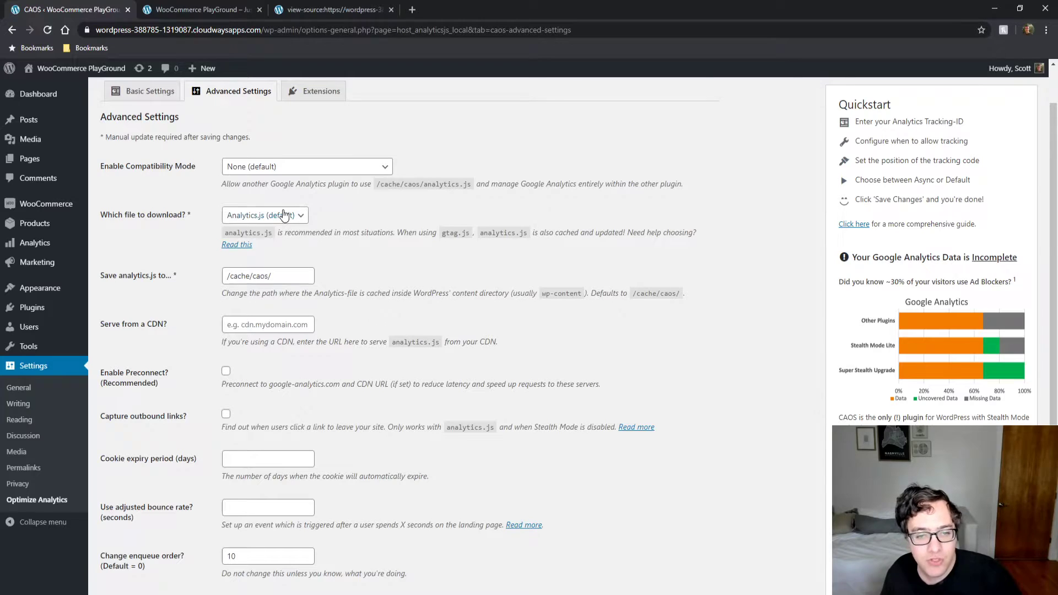
pyautogui.click(282, 215)
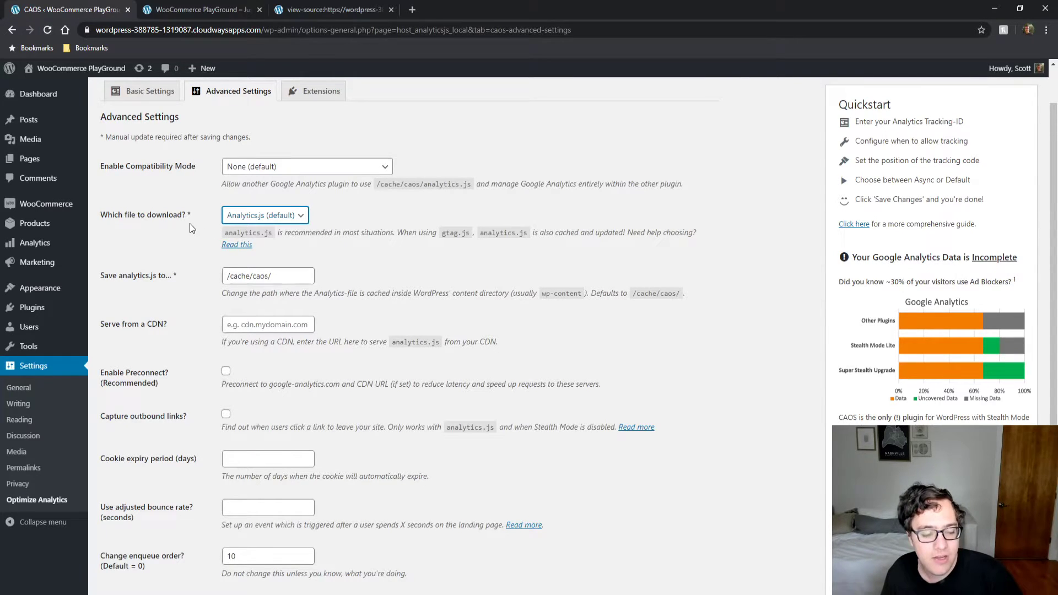
pyautogui.click(188, 223)
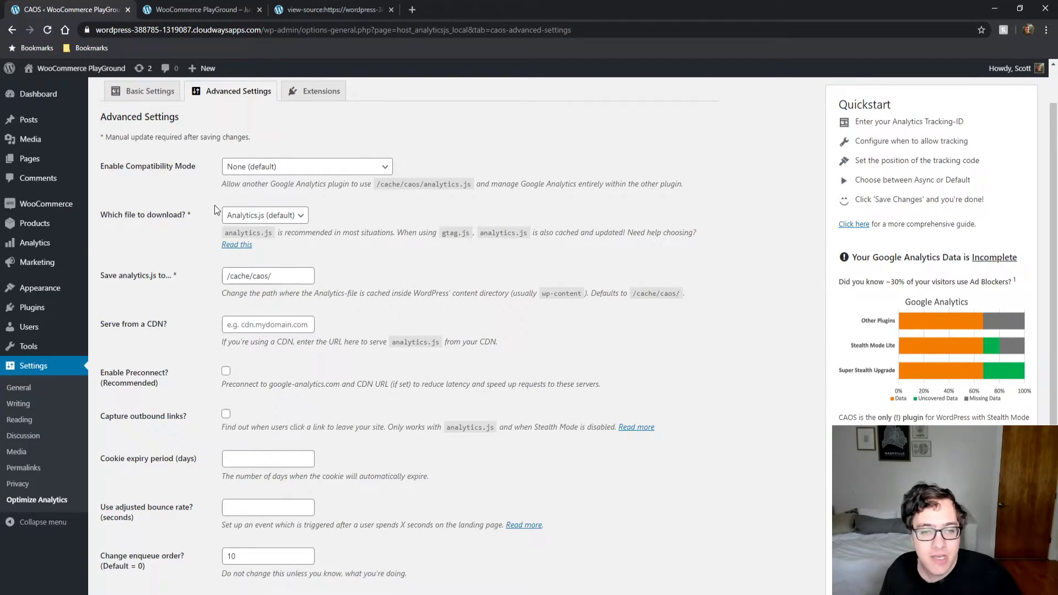
# - Search the homepage source for 'analyti'
pyautogui.click(292, 6)
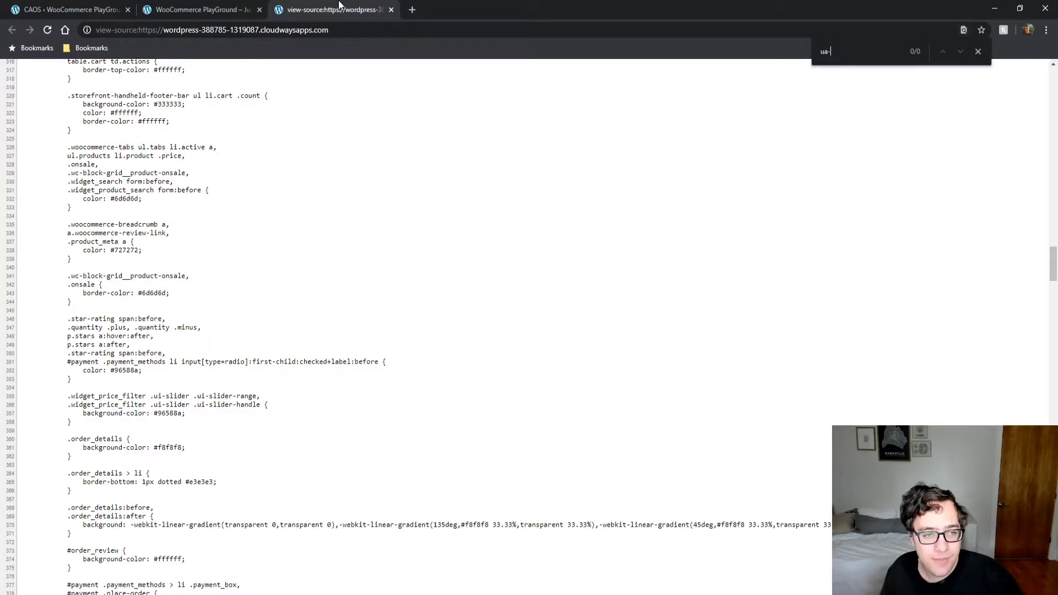
pyautogui.scroll(-15, 232, 425)
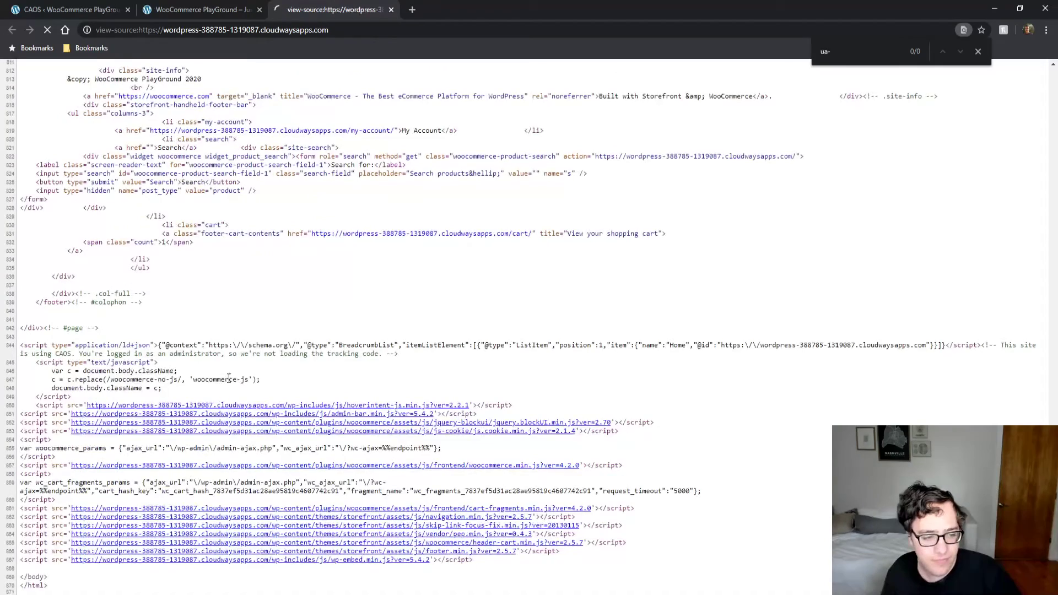
pyautogui.press('Escape')
pyautogui.hotkey('ctrl', 'f')
pyautogui.write('analyti')
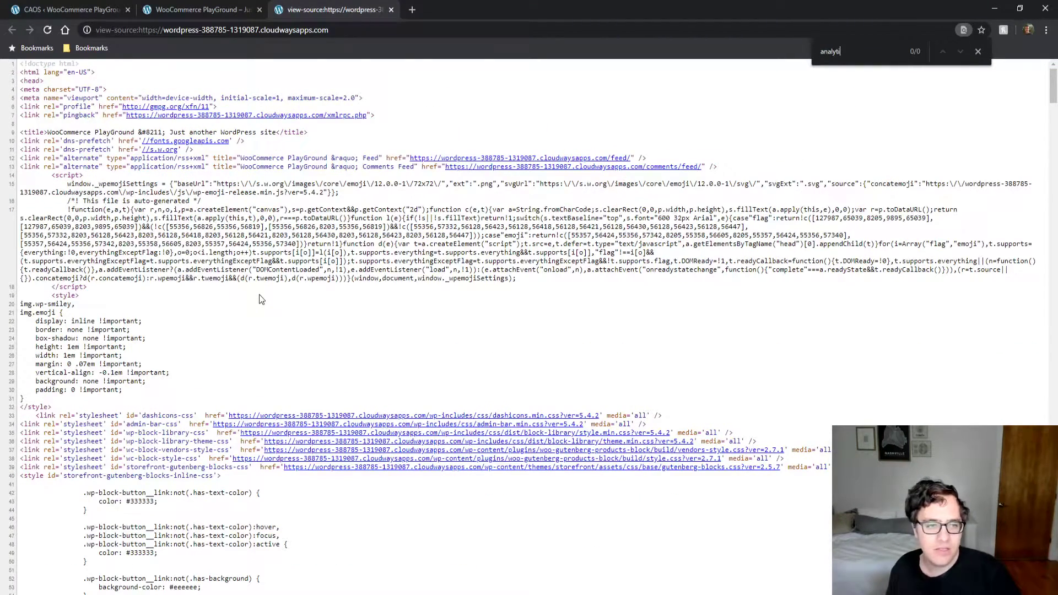
# - Turn on tracking of logged-in administrators in CAOS and save
pyautogui.hotkey('ctrl', '1')
pyautogui.scroll(-5, 209, 331)
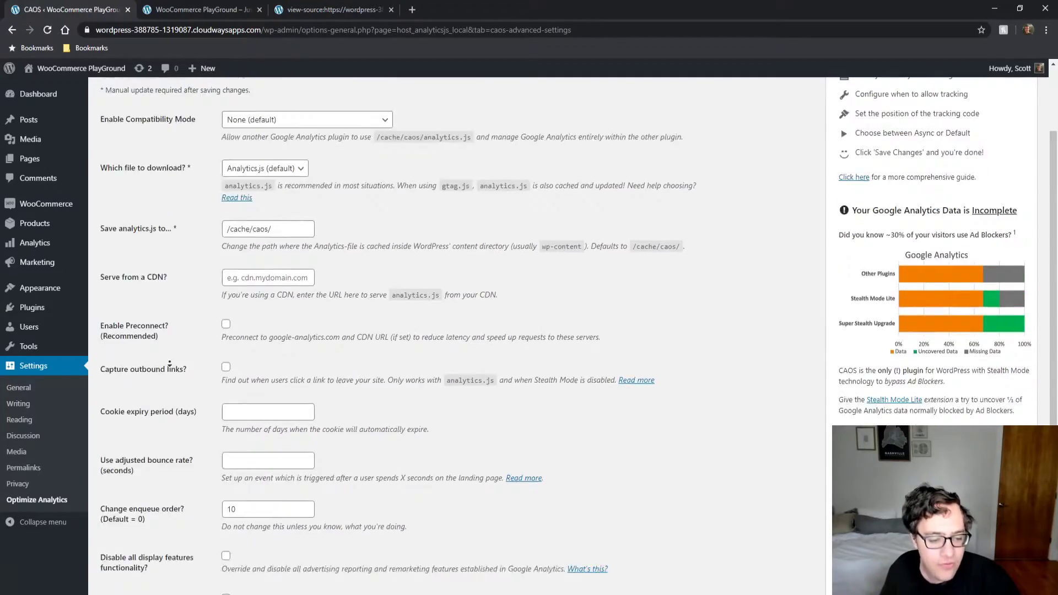
pyautogui.click(226, 422)
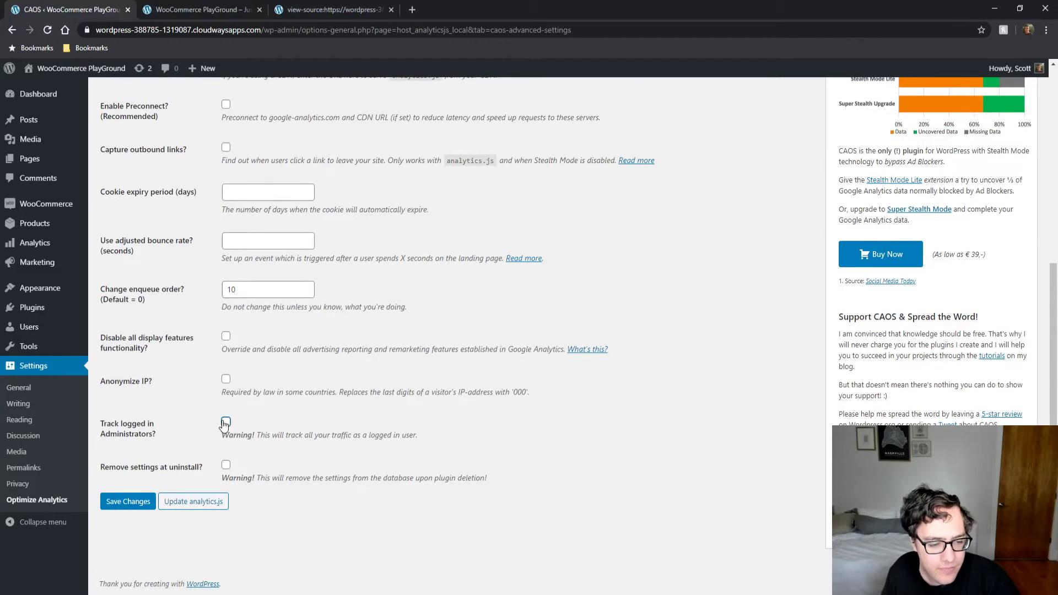
pyautogui.click(126, 503)
# - Reload the source, find the async CAOS script, and open the cached analytics.js
pyautogui.hotkey('ctrl', '3')
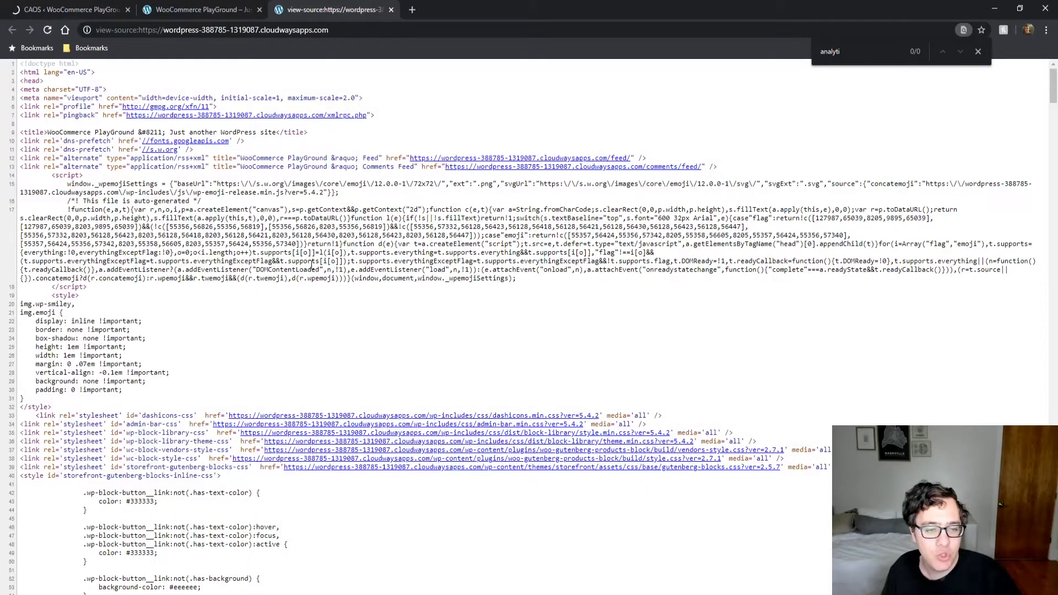
pyautogui.hotkey('ctrl', 'r')
pyautogui.hotkey('ctrl', 'f')
pyautogui.write('analy')
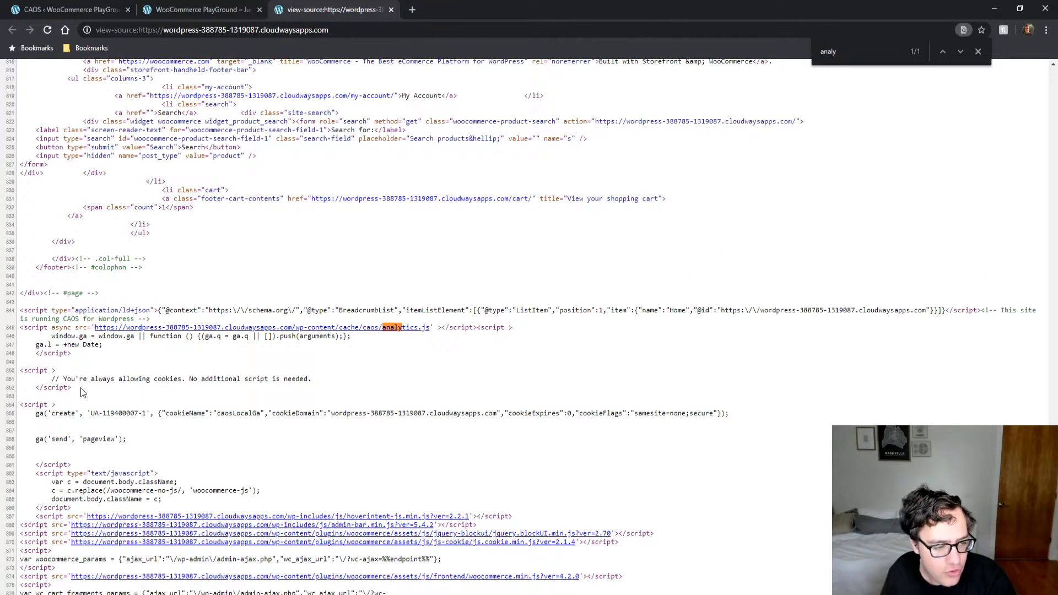
pyautogui.moveTo(78, 357); pyautogui.dragTo(19, 329)
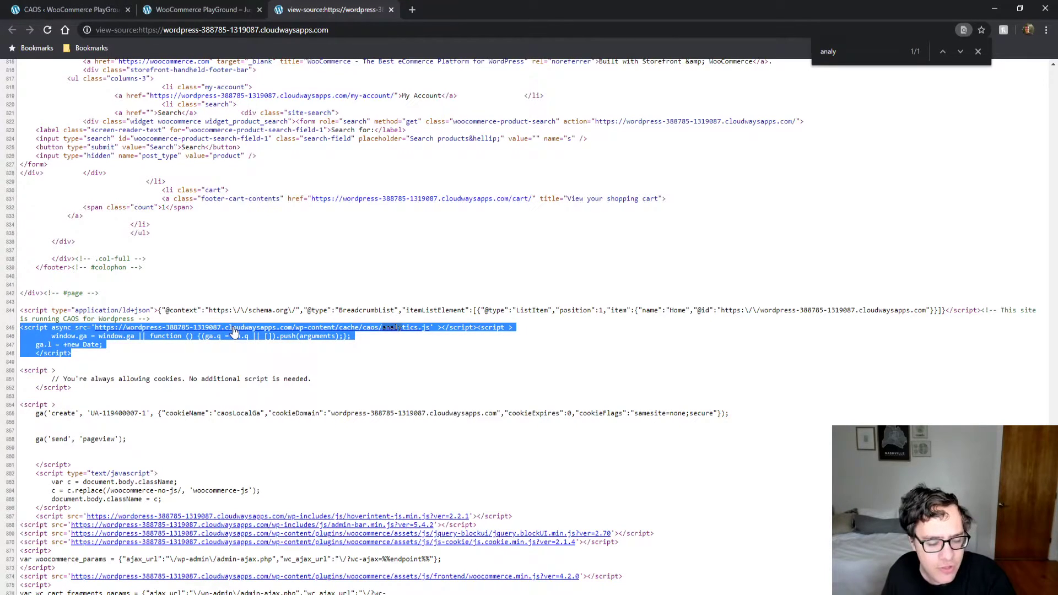
pyautogui.click(394, 328)
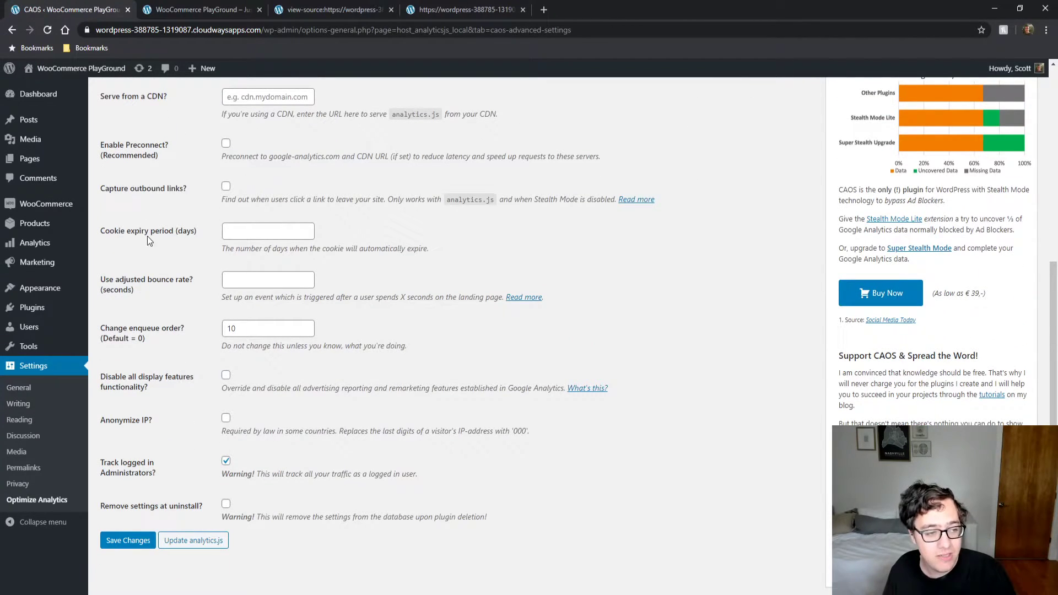
pyautogui.scroll(6, 160, 226)
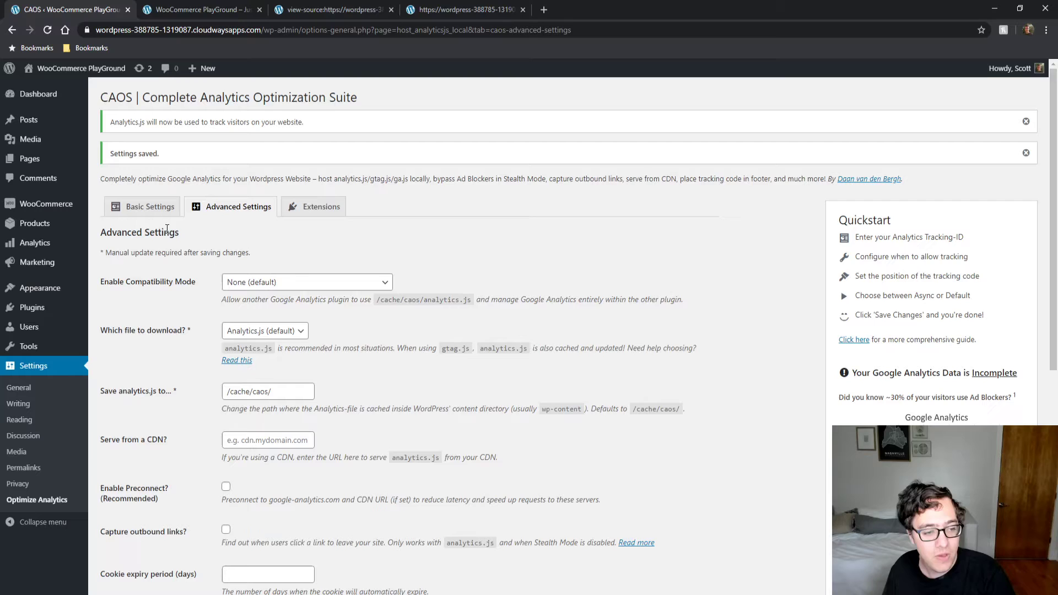
pyautogui.scroll(-1, 161, 227)
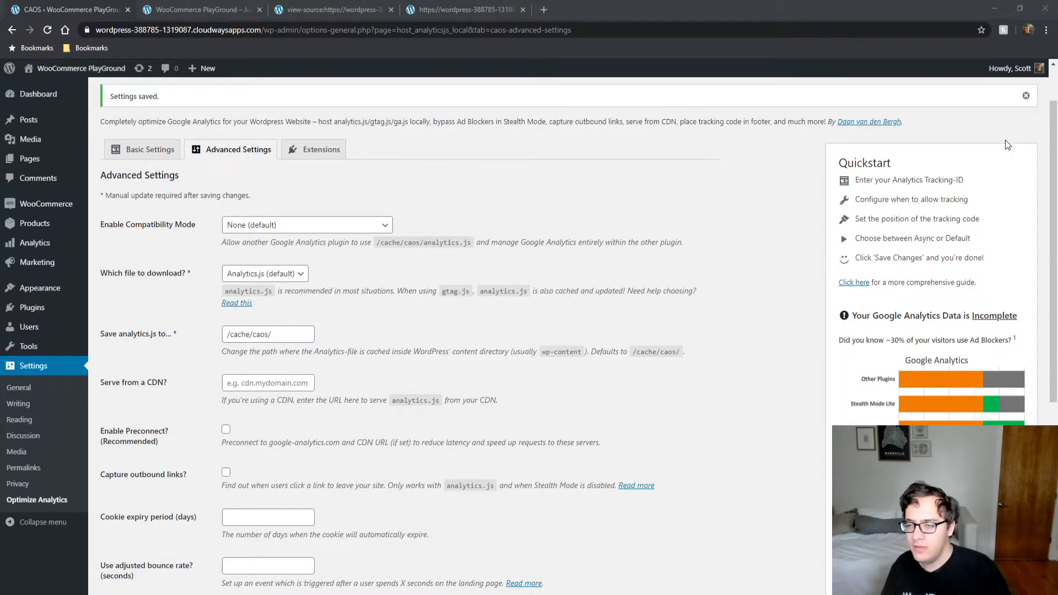
pyautogui.scroll(-2, 461, 417)
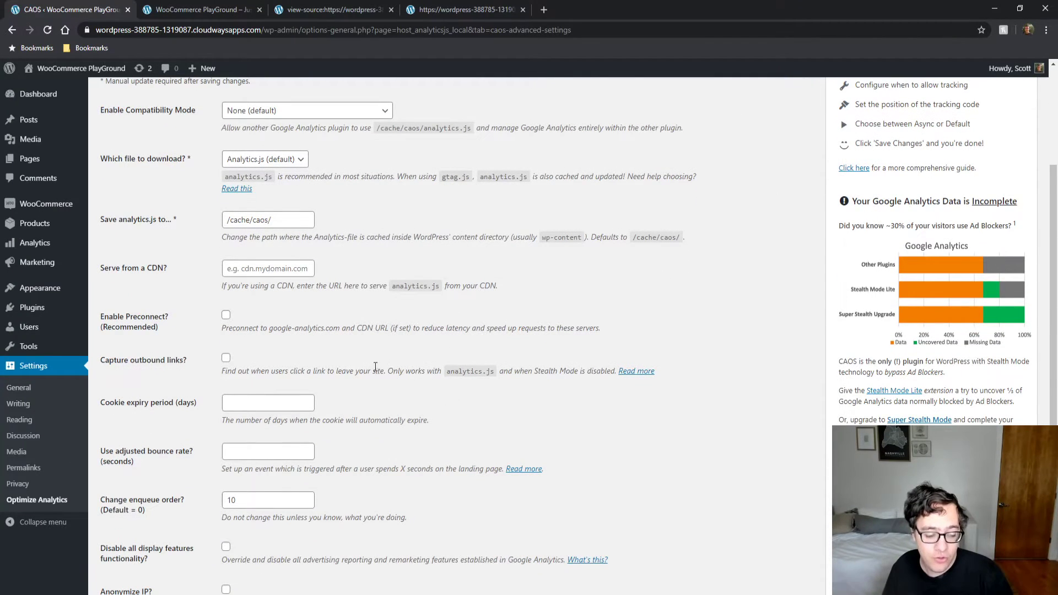
pyautogui.scroll(-2, 346, 411)
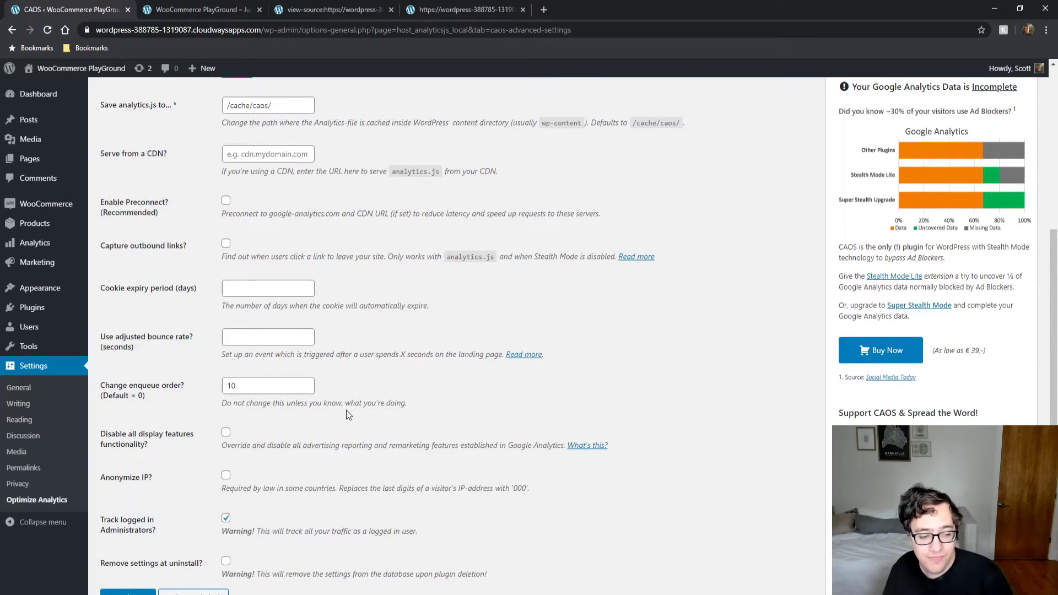
pyautogui.scroll(2, 347, 410)
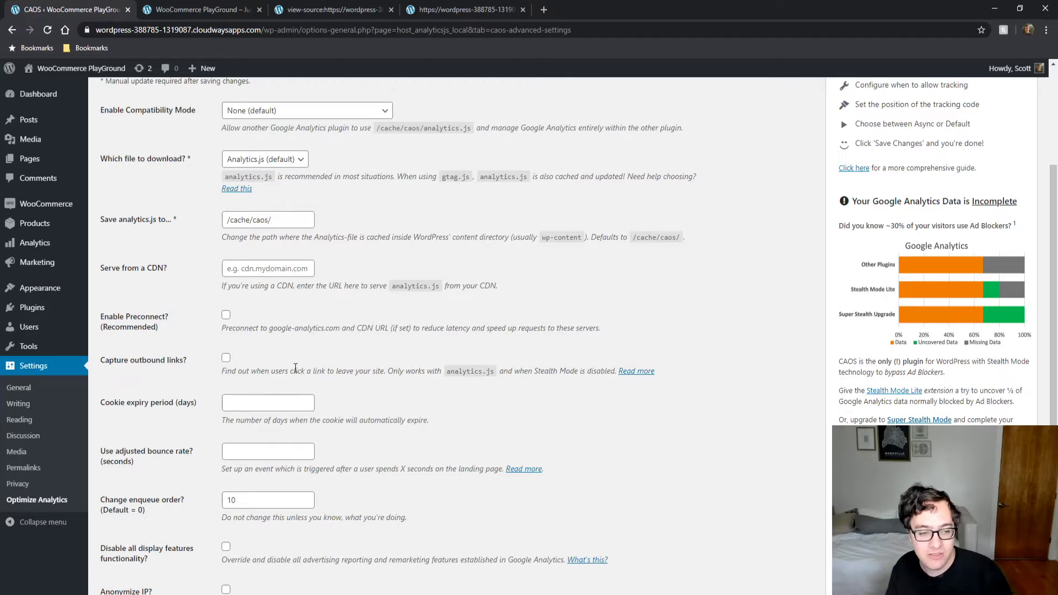
# - Enable Preconnect and save the advanced settings
pyautogui.click(226, 317)
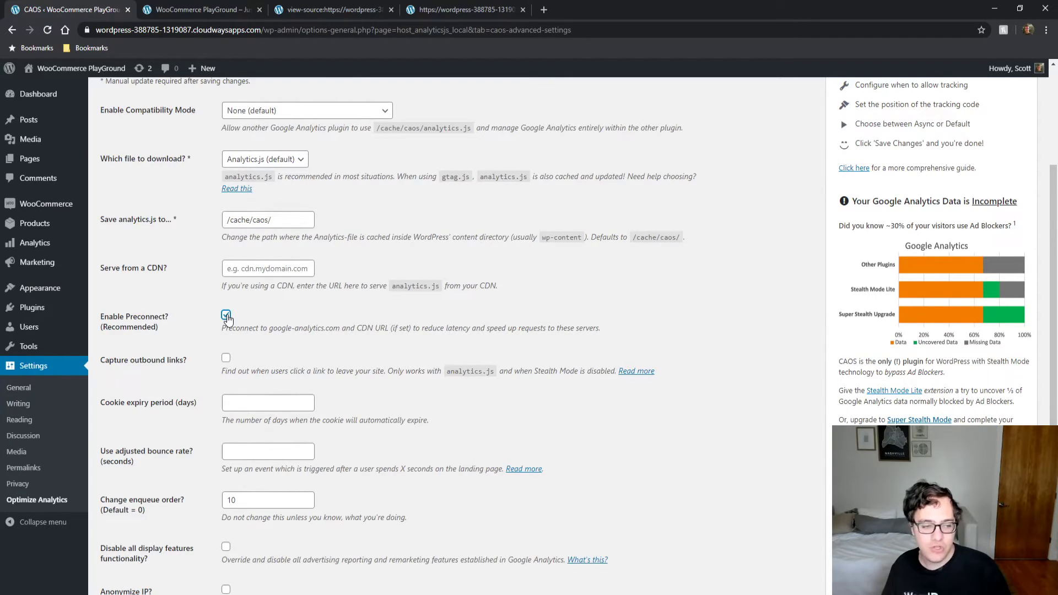
pyautogui.scroll(-4, 209, 358)
pyautogui.click(131, 503)
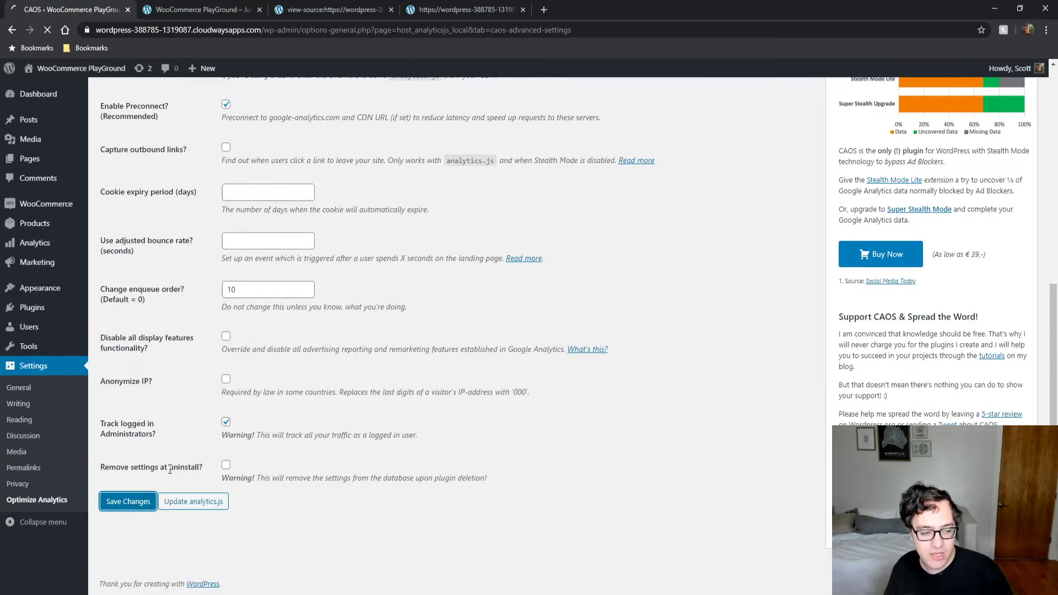
# - Set the cookie expiry period to 30 days and select the enqueue order value
pyautogui.scroll(-1, 168, 430)
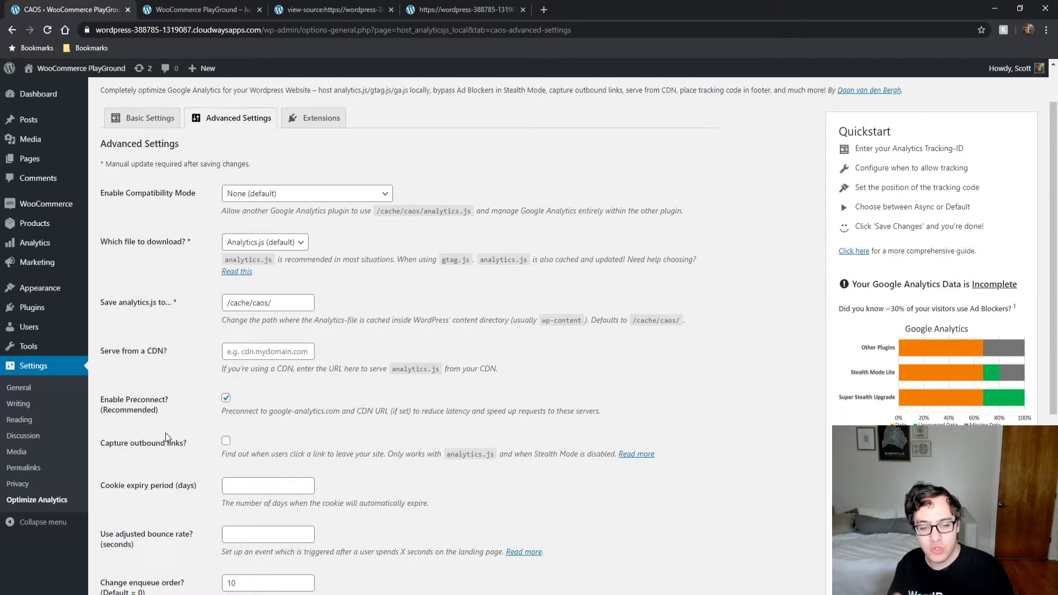
pyautogui.scroll(-1, 182, 353)
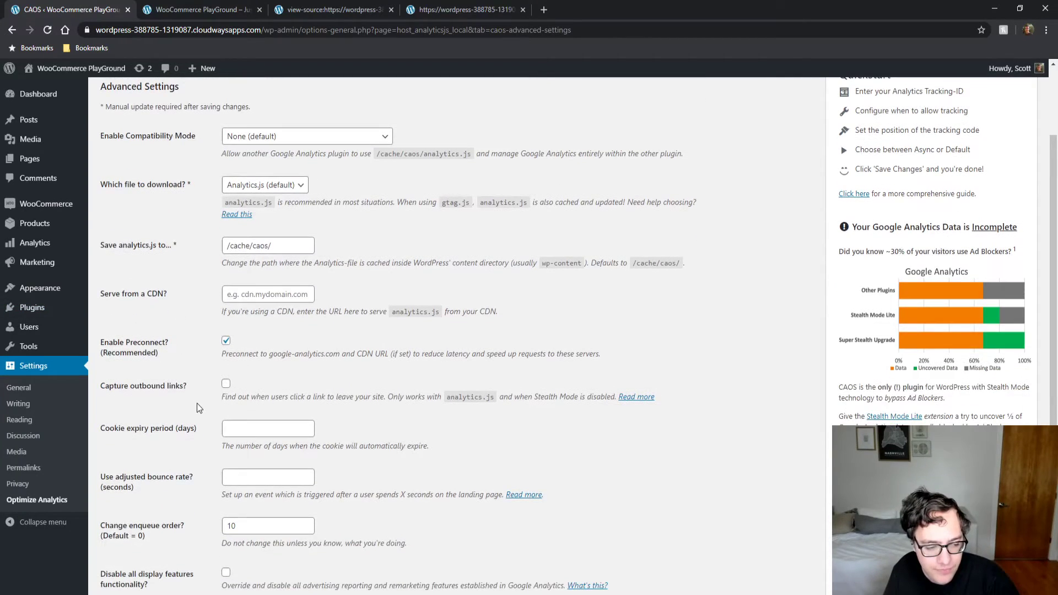
pyautogui.click(244, 428)
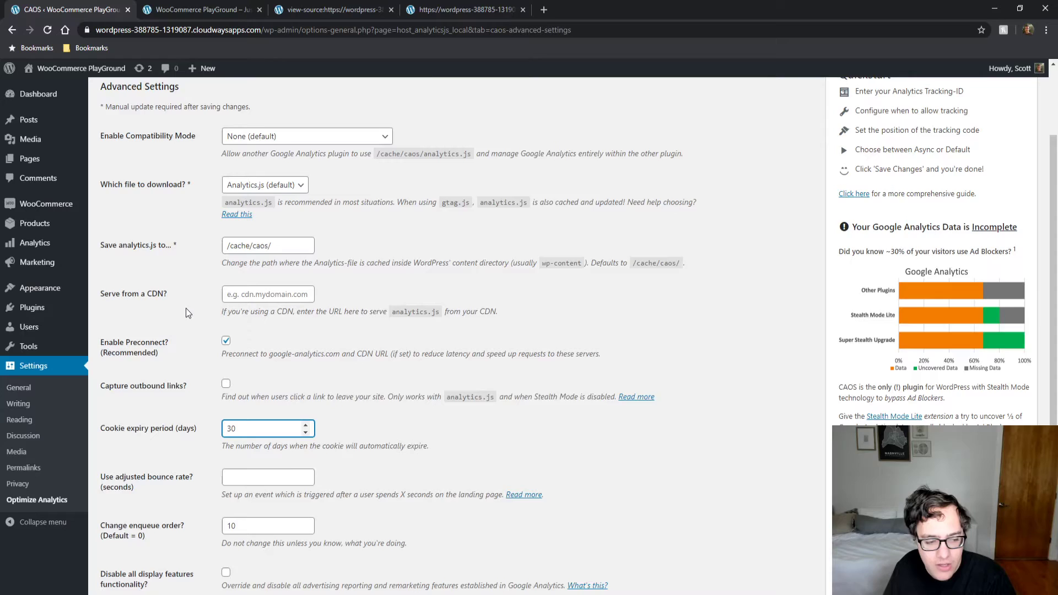
pyautogui.scroll(-1, 186, 308)
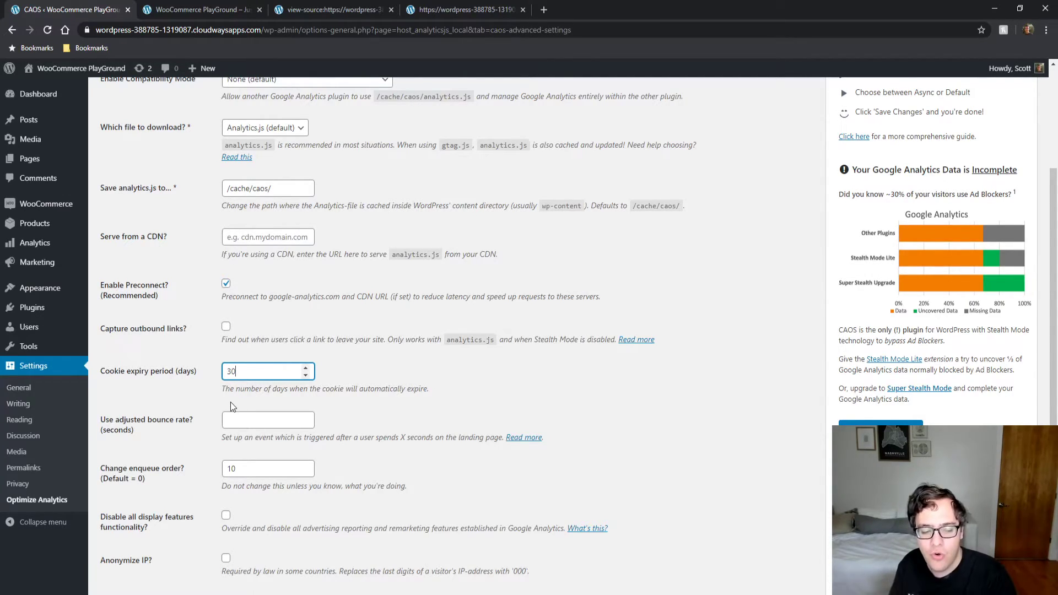
pyautogui.moveTo(246, 465); pyautogui.dragTo(183, 455)
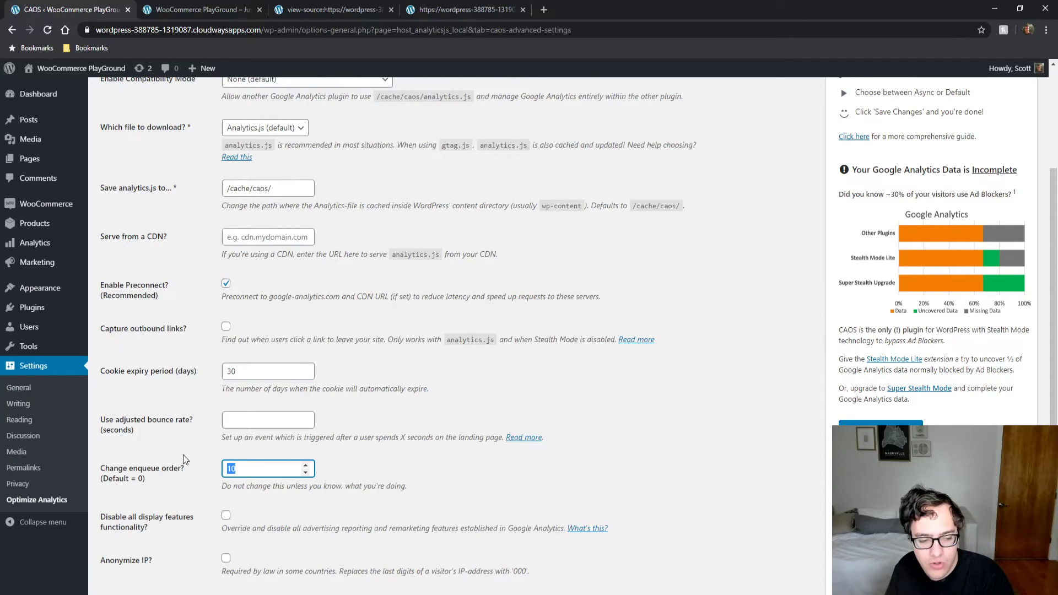
pyautogui.scroll(-1, 182, 450)
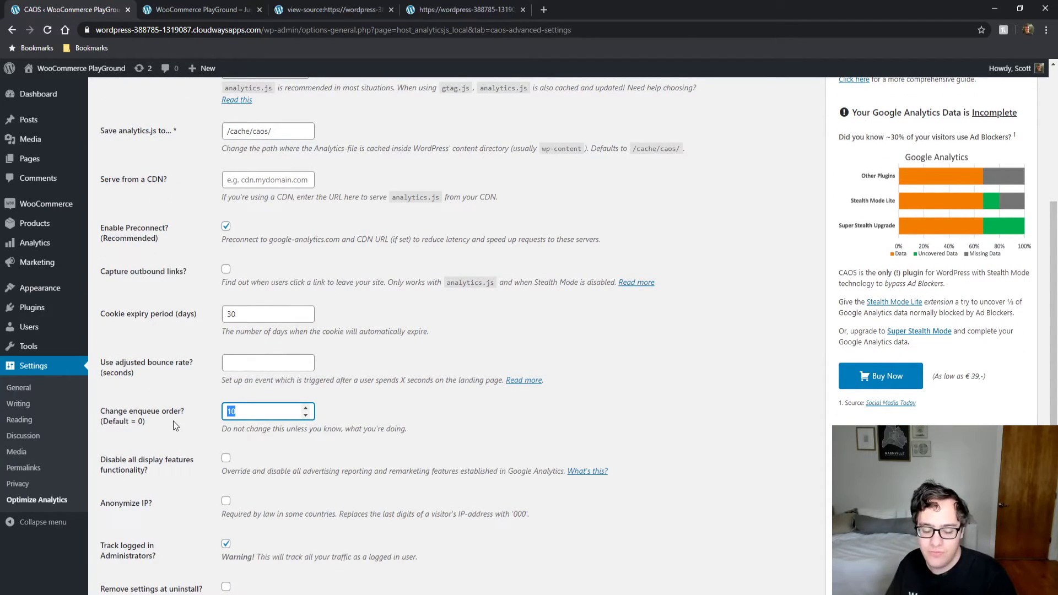
# - Refresh the page source, then set the enqueue order to 90 and save
pyautogui.click(331, 9)
pyautogui.press('F5')
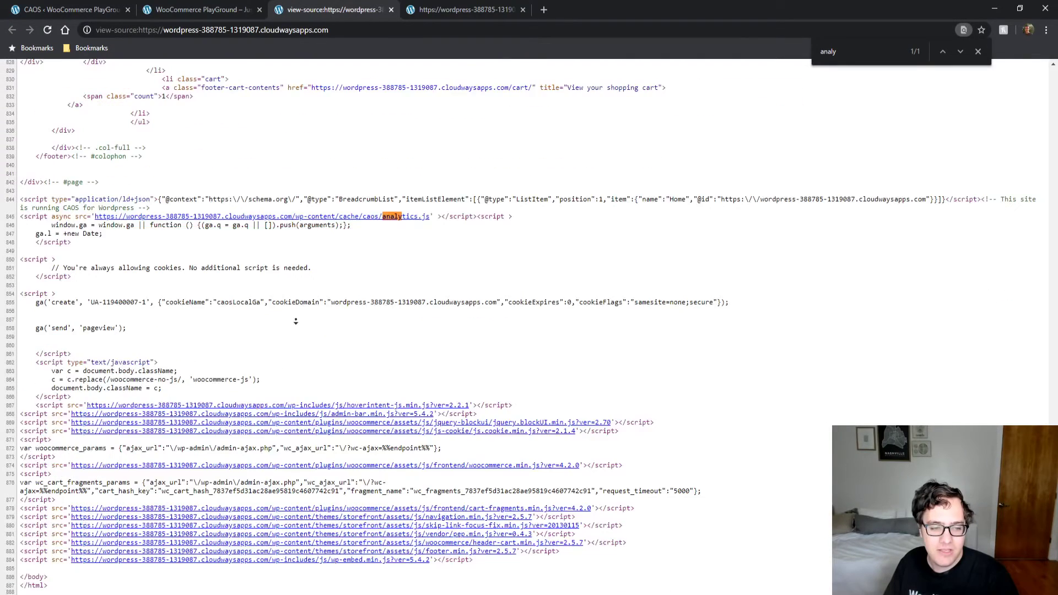
pyautogui.hotkey('ctrl', '1')
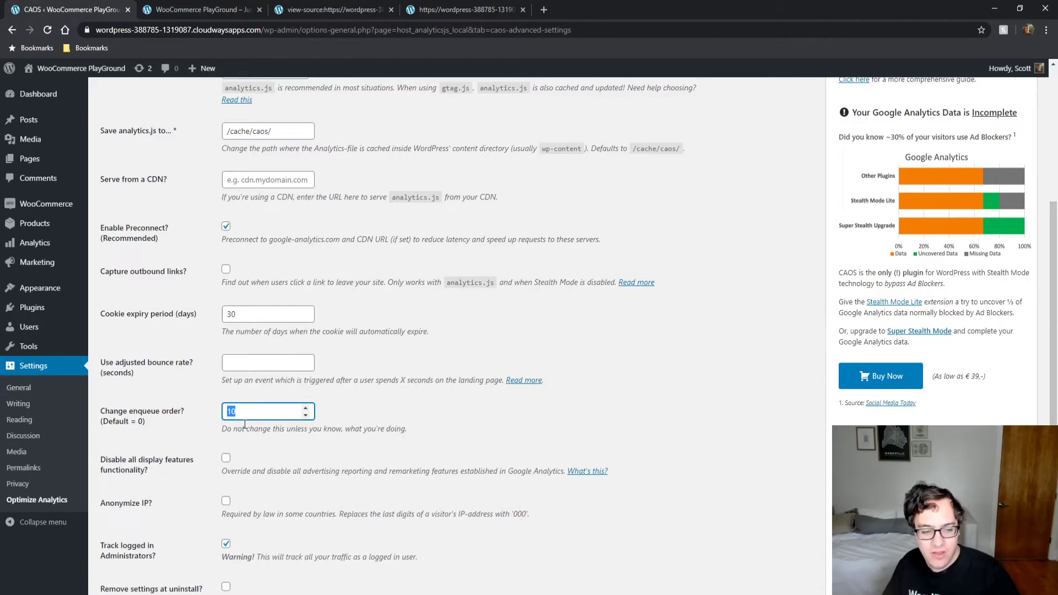
pyautogui.write('90')
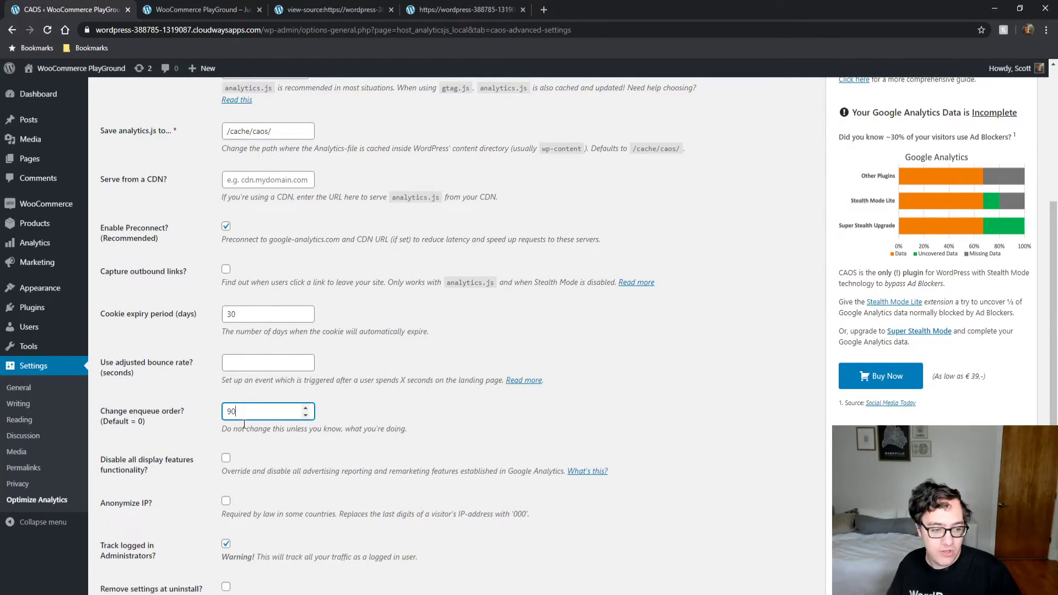
pyautogui.scroll(-2, 244, 425)
pyautogui.click(129, 502)
# - Reload the page source to verify the saved changes, then return to CAOS settings
pyautogui.click(227, 5)
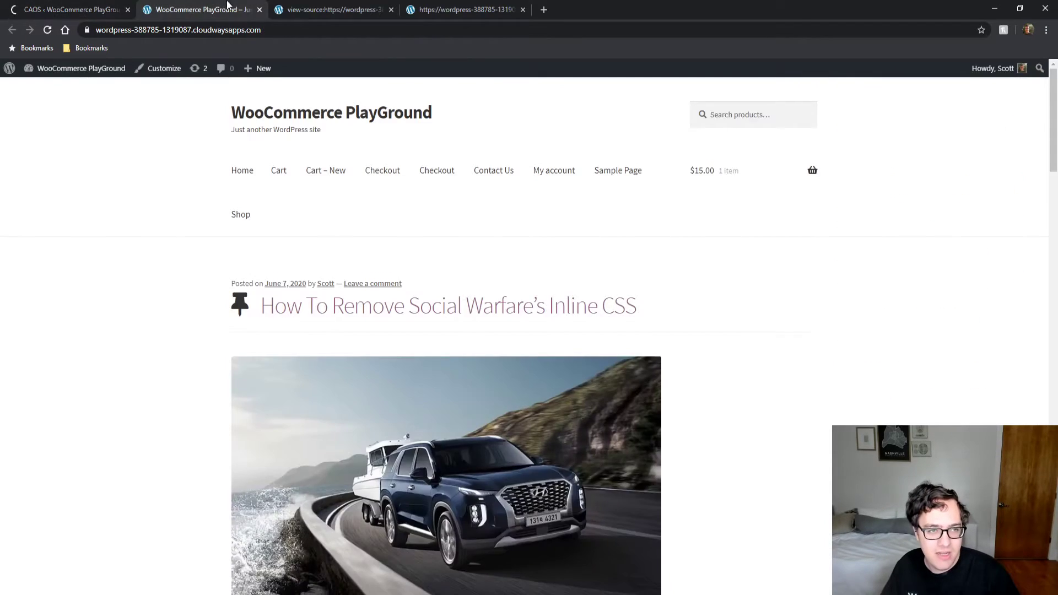
pyautogui.click(300, 7)
pyautogui.hotkey('ctrl', 'r')
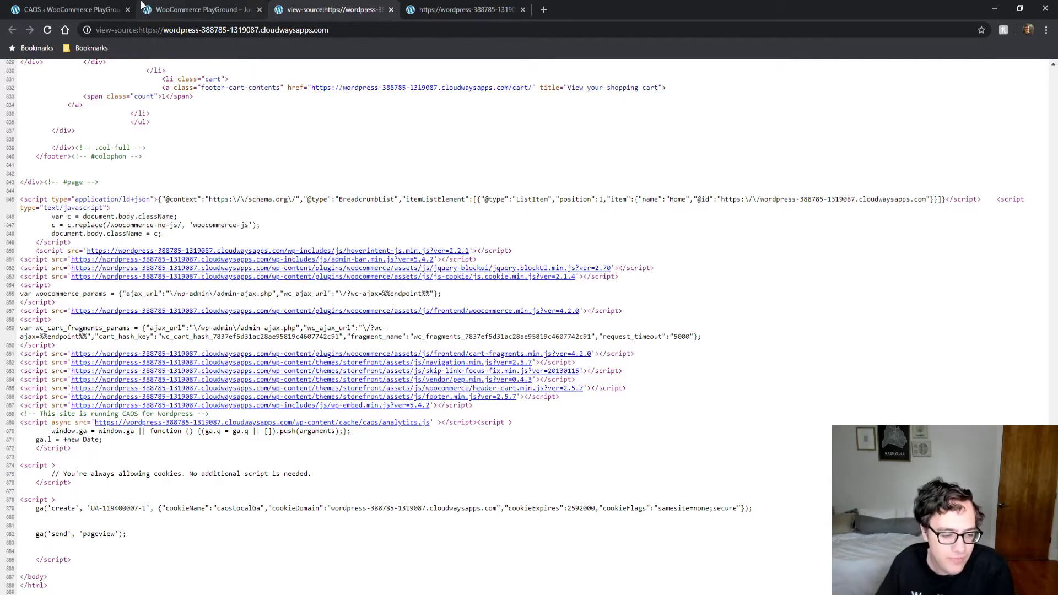
pyautogui.click(105, 6)
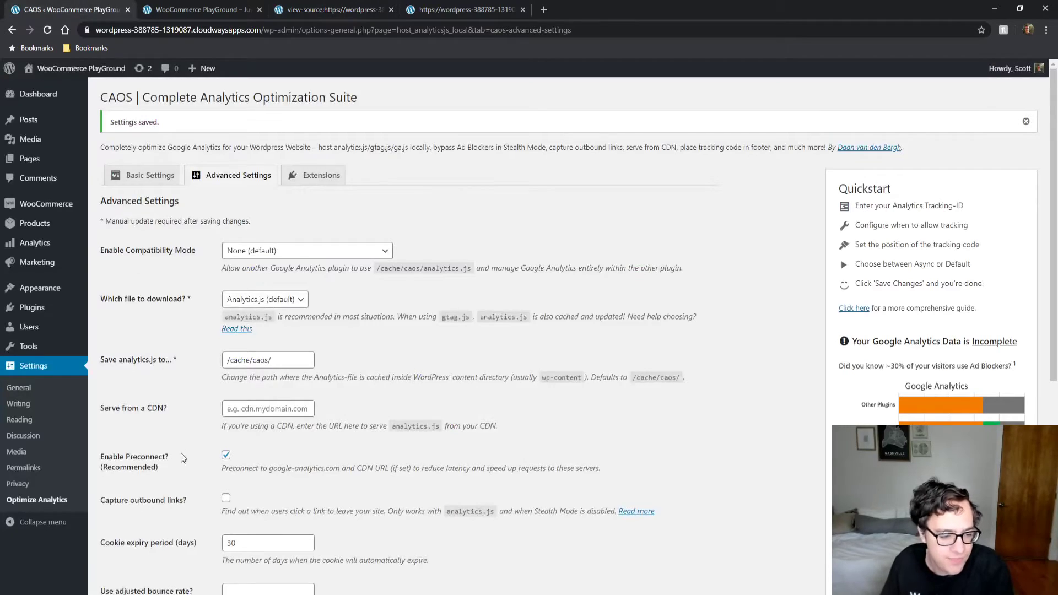
# - Point out the 'Disable all display features' option, then switch to the Extensions settings
pyautogui.scroll(-5, 210, 471)
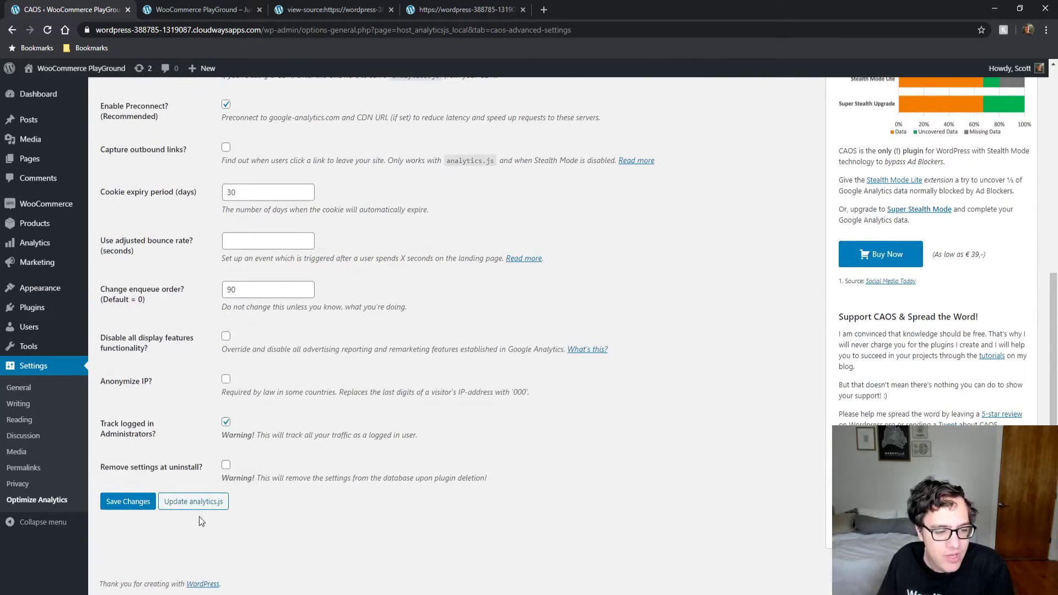
pyautogui.moveTo(154, 352); pyautogui.dragTo(103, 338)
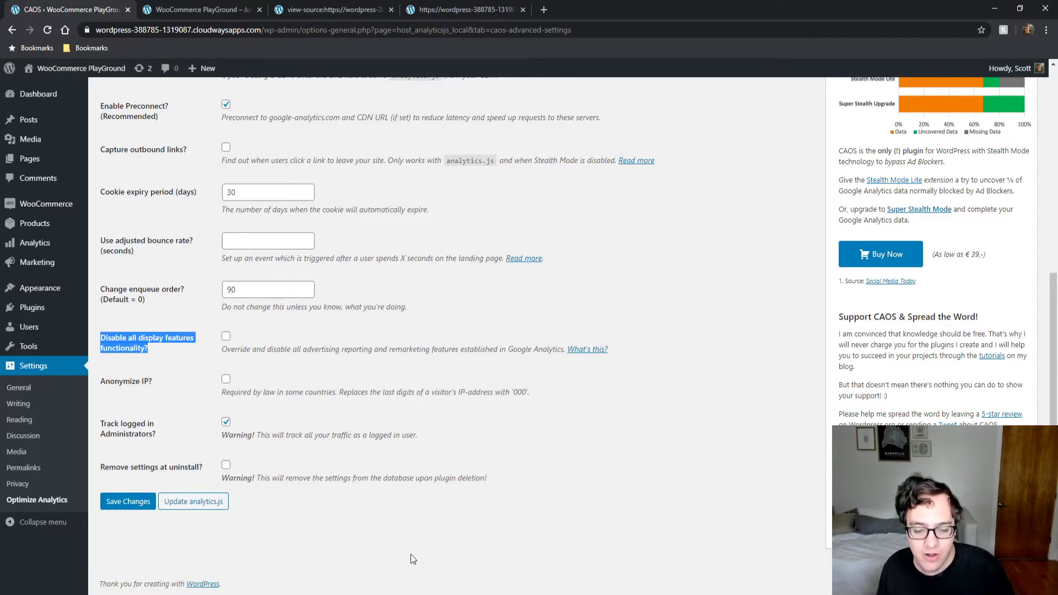
pyautogui.click(308, 175)
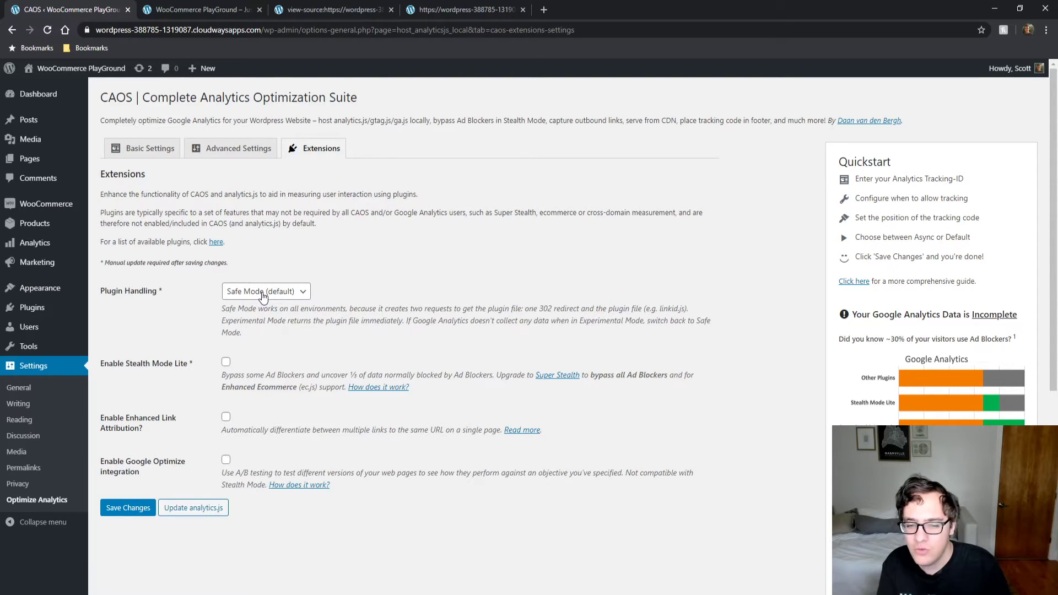
pyautogui.click(262, 295)
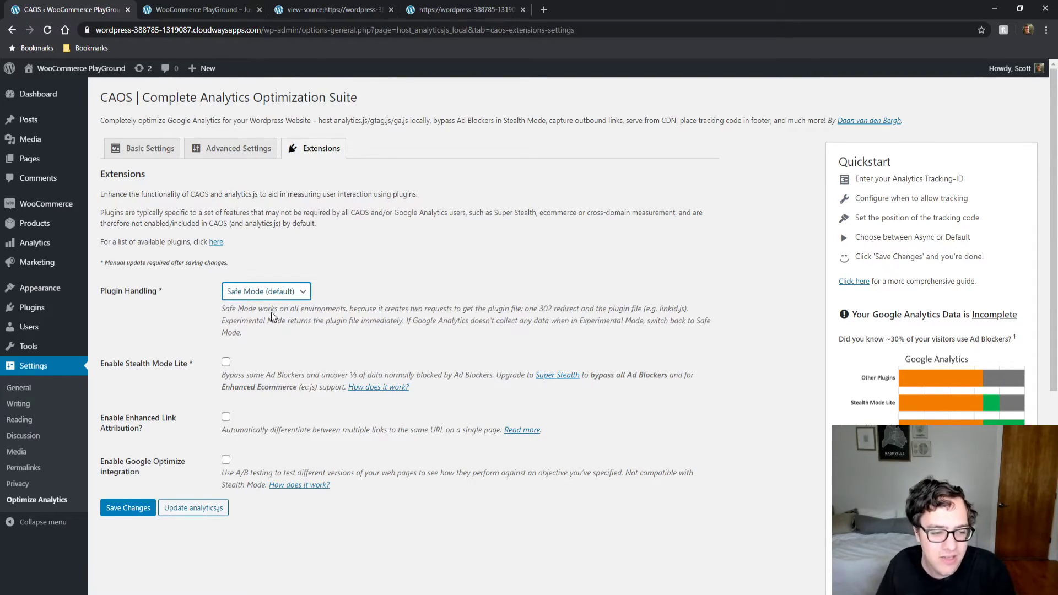
pyautogui.click(275, 313)
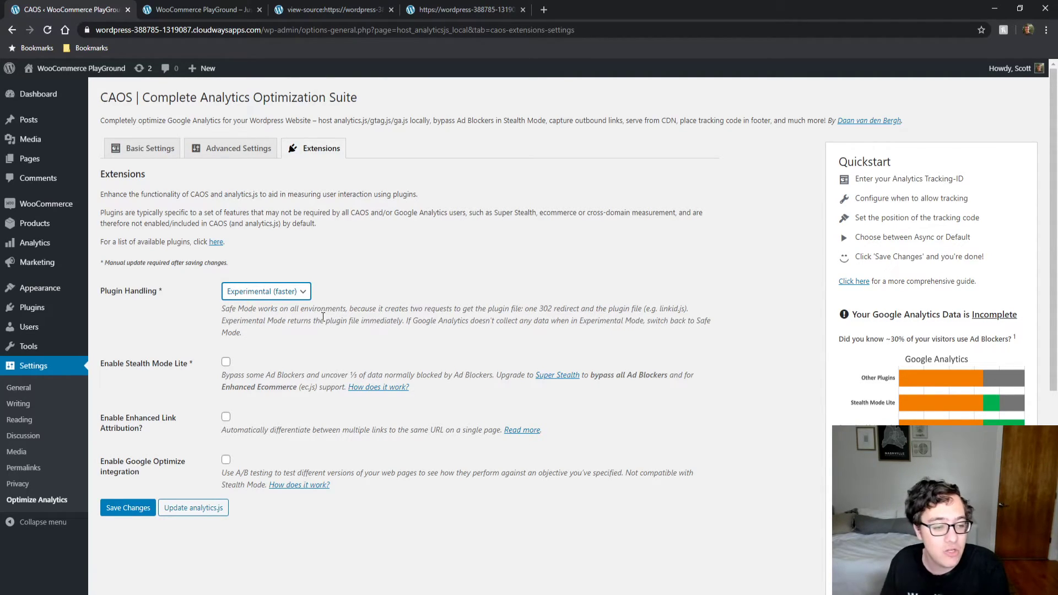
pyautogui.click(284, 291)
pyautogui.click(259, 303)
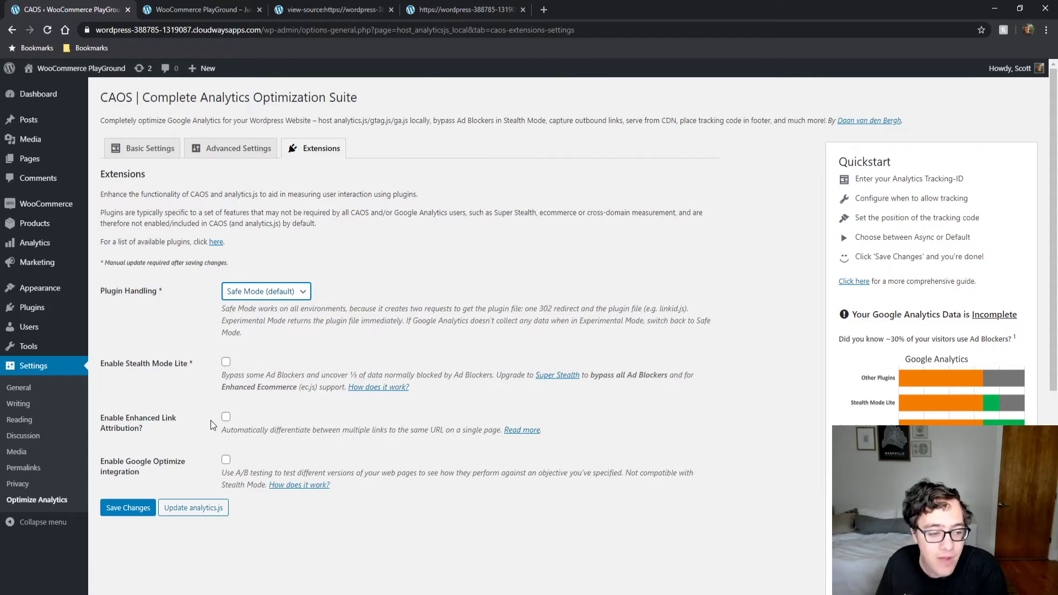
# - Check Enable Enhanced Link Attribution and point out the Stealth Mode Lite option
pyautogui.click(226, 417)
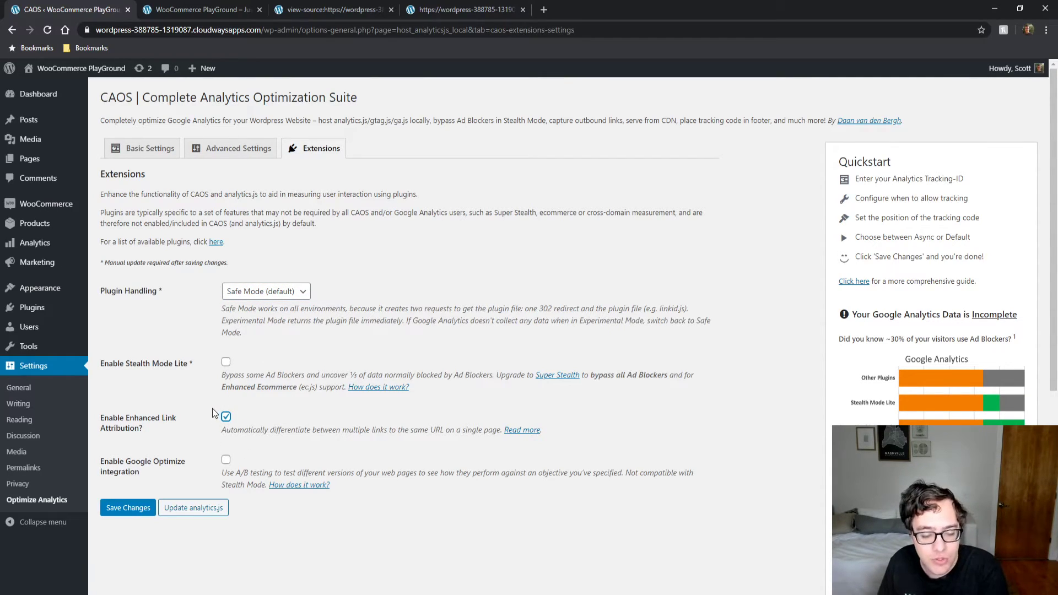
pyautogui.moveTo(189, 364); pyautogui.dragTo(167, 358)
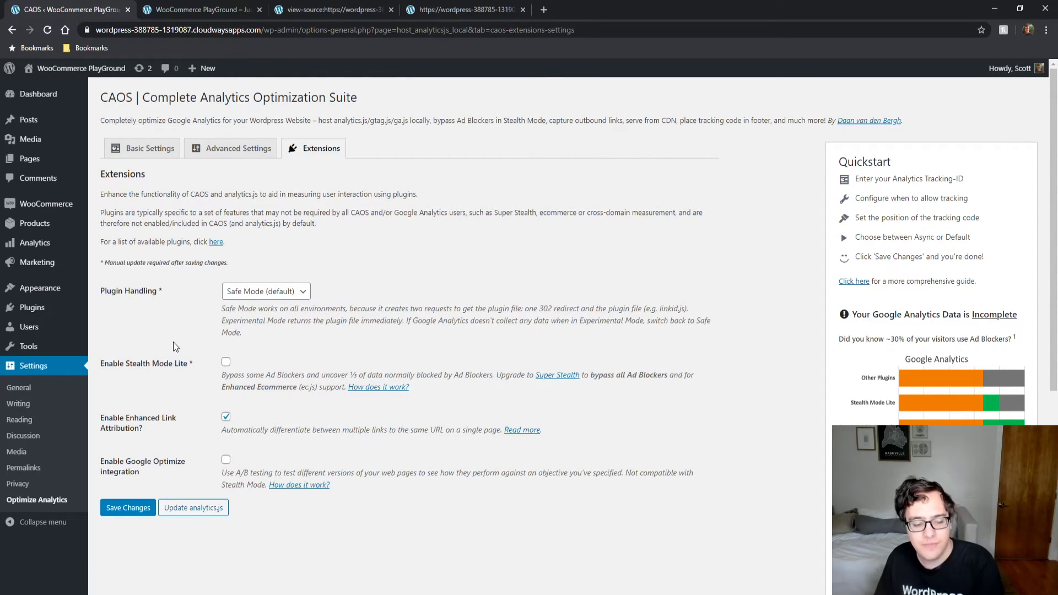